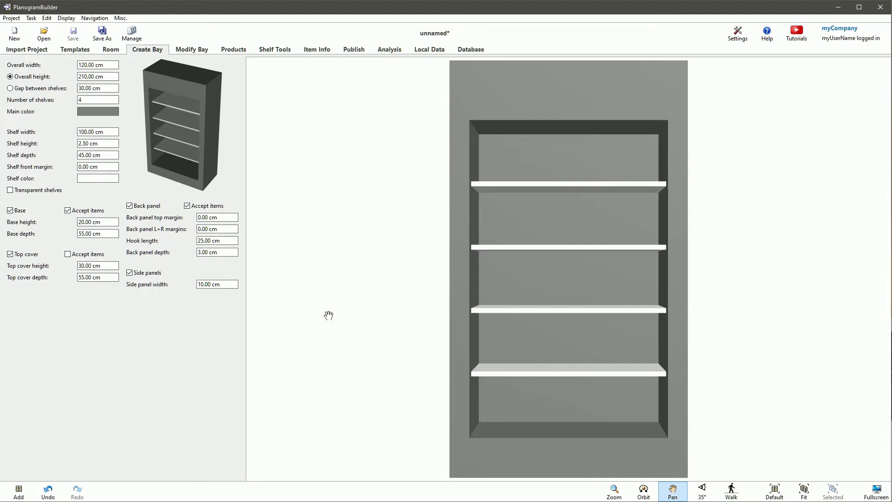
Step: Delete the topmost shelf from the bay
click(187, 51)
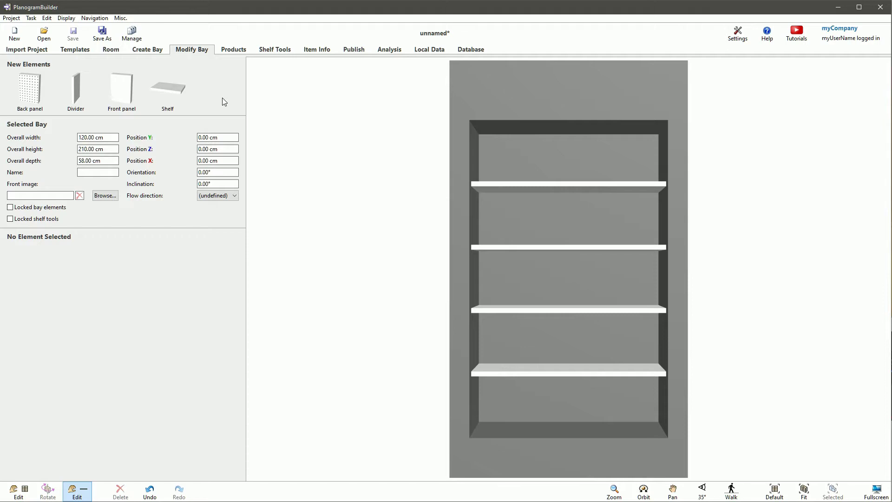
click(525, 184)
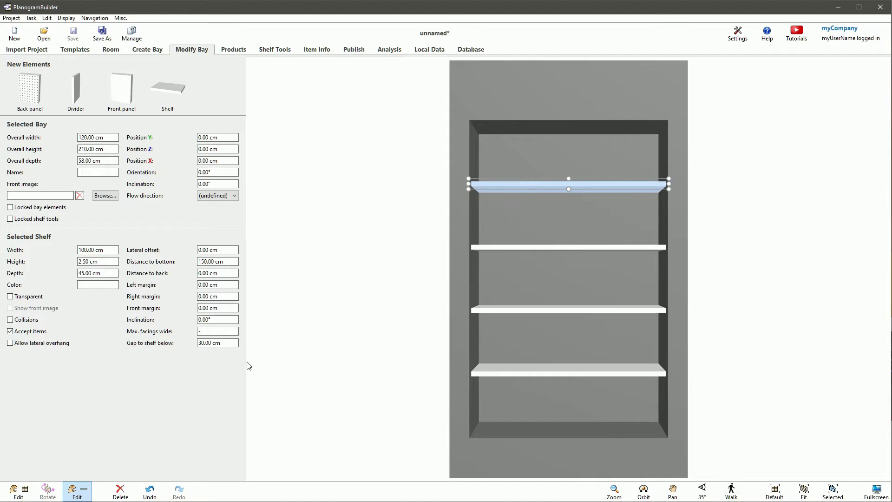
click(120, 492)
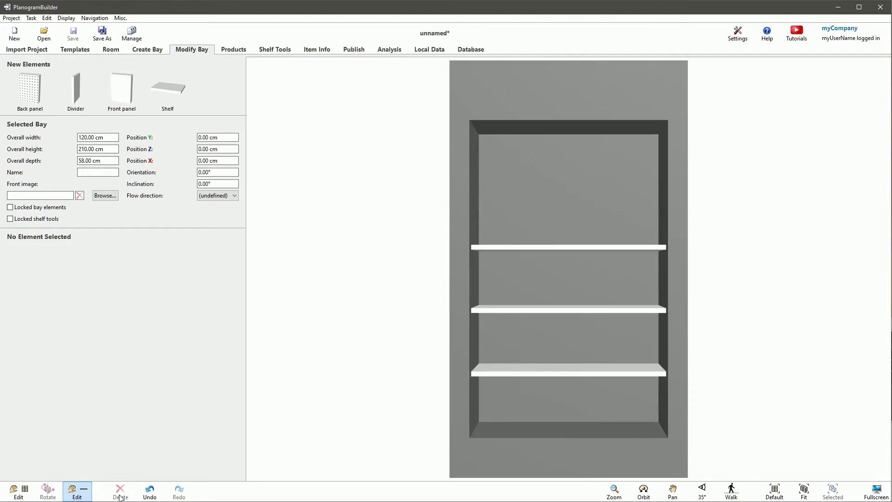
Step: Select the three remaining shelves together and set their height to 4 cm
click(516, 249)
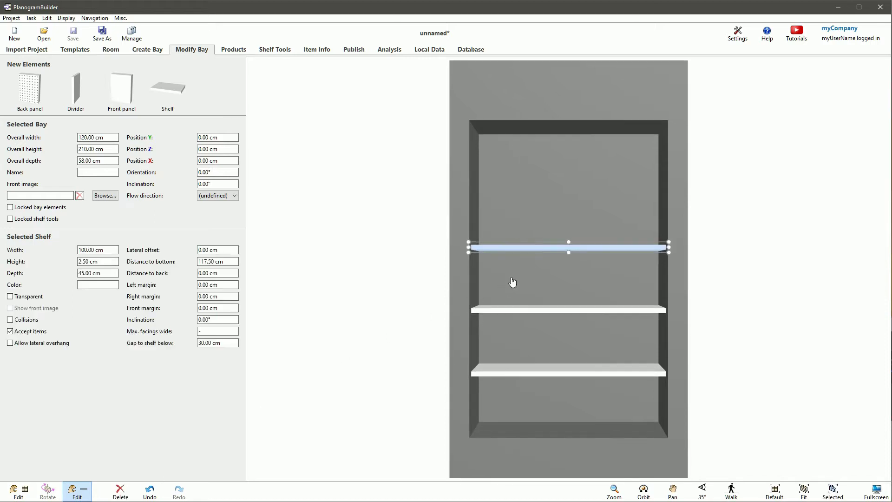
ctrl+click(512, 310)
ctrl+click(507, 373)
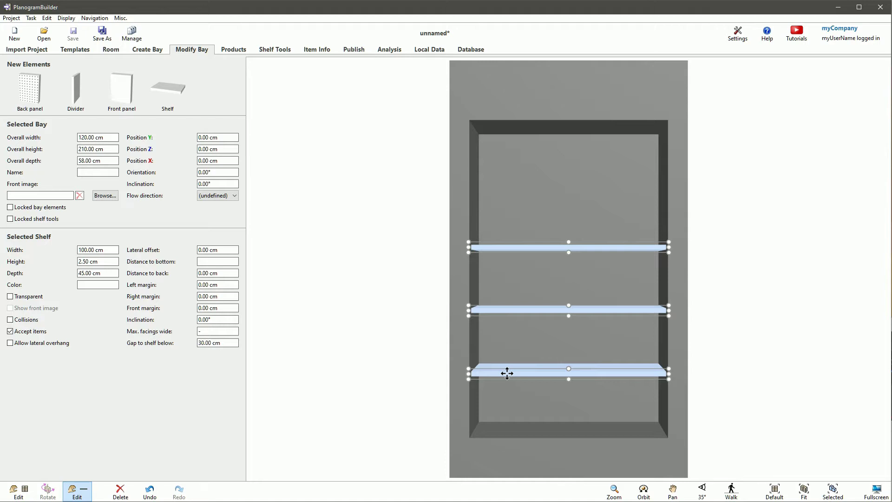
drag(112, 262, 71, 261)
text(4)
key(Return)
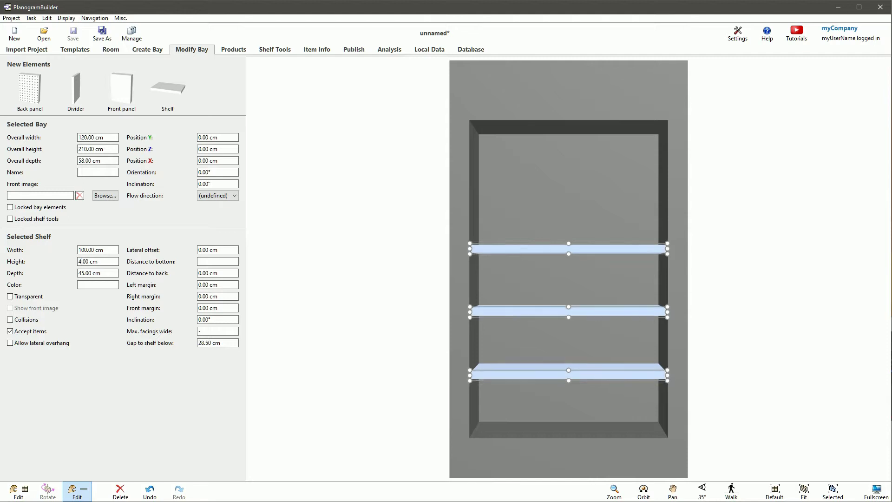
Step: Set the three selected shelves' depth to 45 cm and their gap to the shelf below to 31 cm
drag(107, 273, 65, 268)
text(45)
key(Return)
drag(224, 342, 197, 343)
text(31)
key(Return)
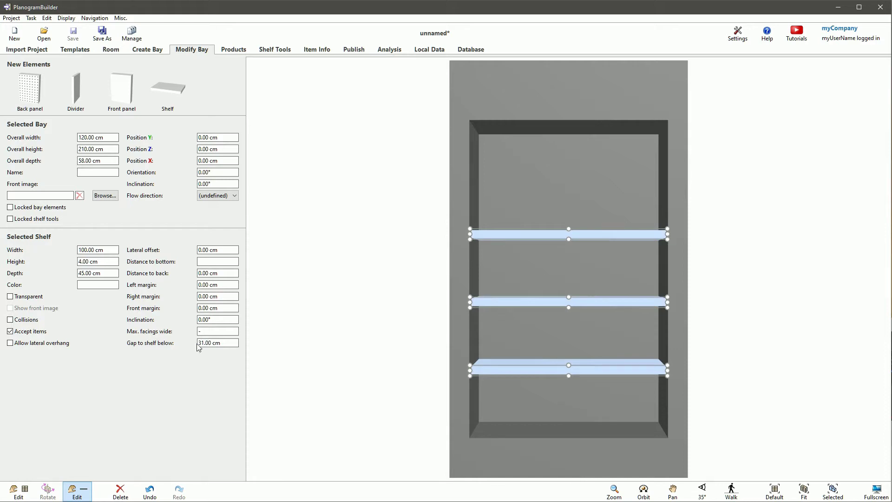
Step: Make the back panel a pegboard with visible holes and set its horizontal and vertical steps to 4 cm
click(549, 266)
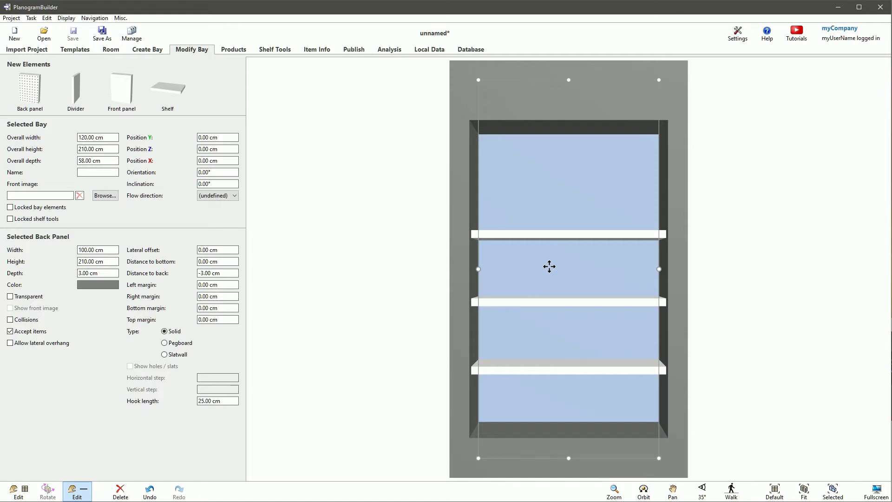
click(164, 343)
click(130, 366)
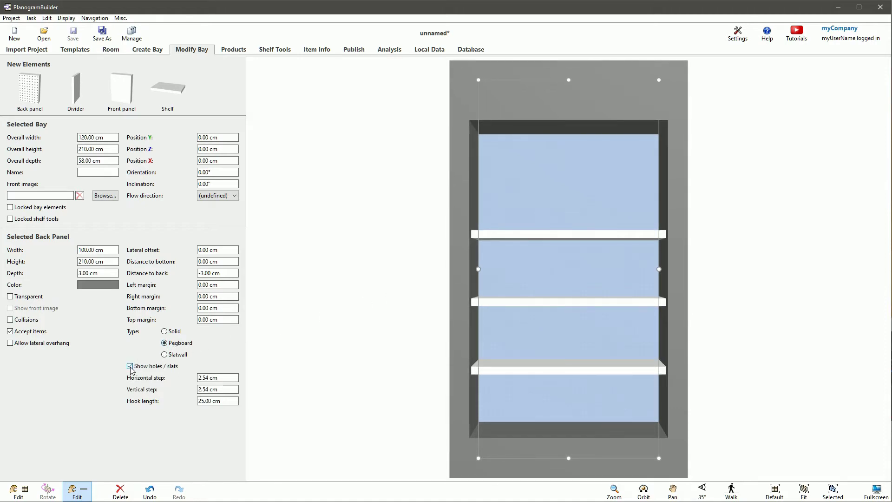
drag(219, 379, 198, 381)
text(4)
key(Return)
drag(220, 389, 191, 391)
text(4)
key(Return)
Step: Set the back panel's left and right margins to 15 cm, bottom margin to 150 cm and top margin to 35 cm
drag(230, 285, 194, 284)
text(15)
key(Tab)
text(15)
key(Tab)
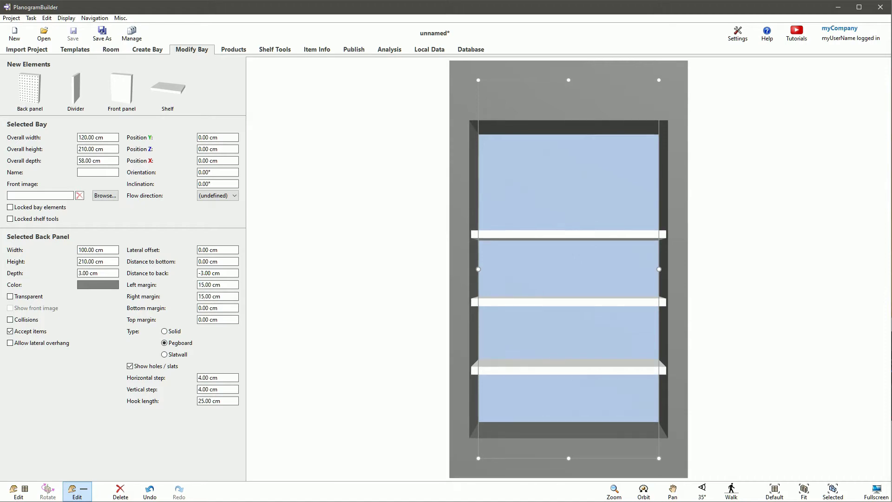
text(150)
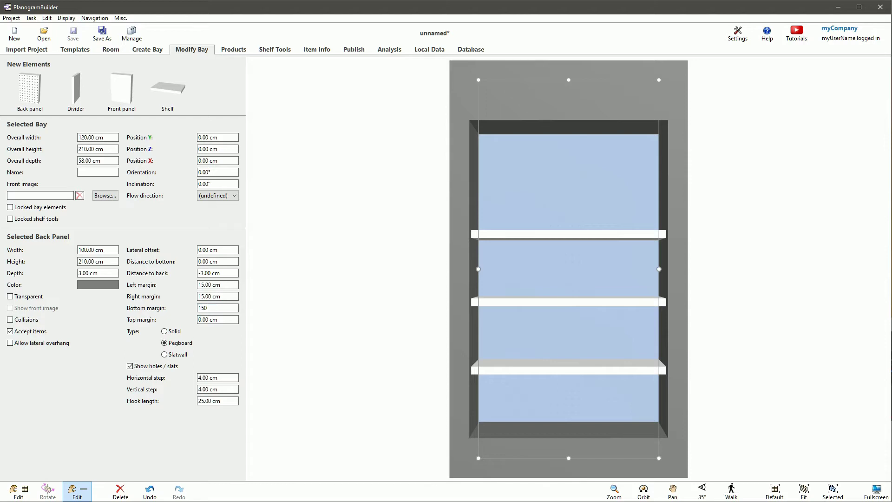
key(Tab)
text(35)
key(Tab)
Step: Hang the sliced ham, prosciutto and salami blisters from the Meat category side by side on the pegboard
click(223, 53)
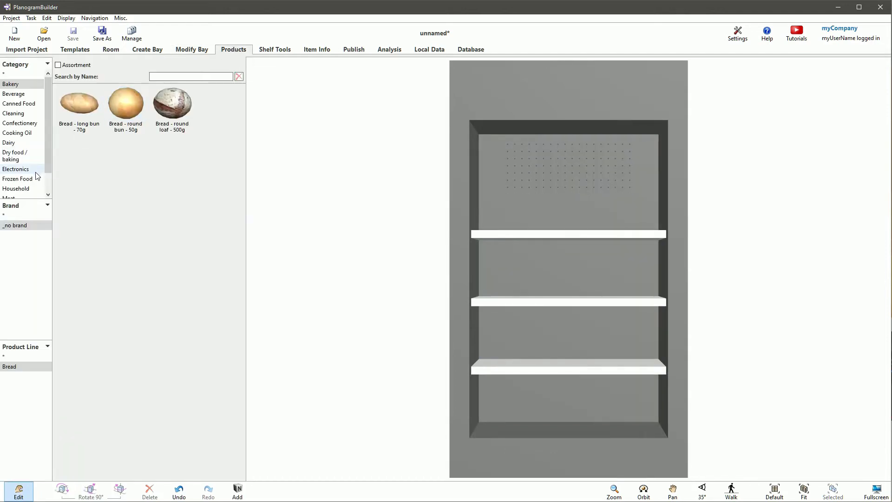
scroll(35, 172, down, 2)
click(17, 176)
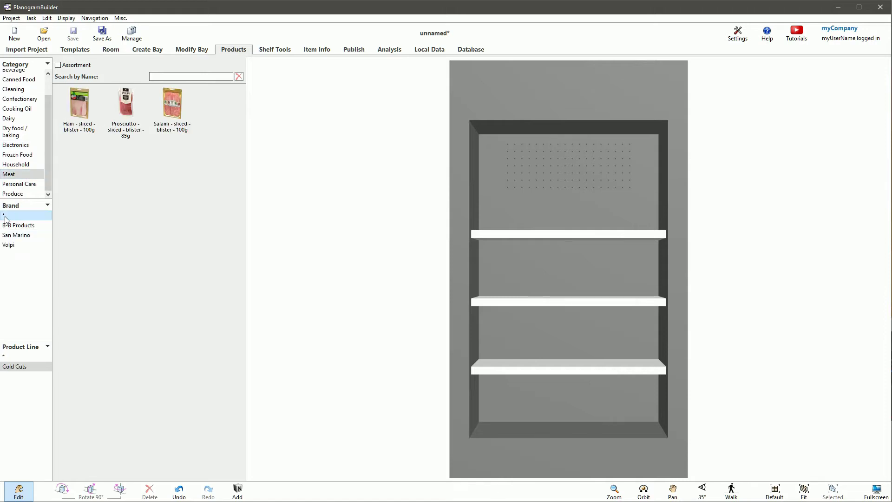
drag(80, 105, 527, 149)
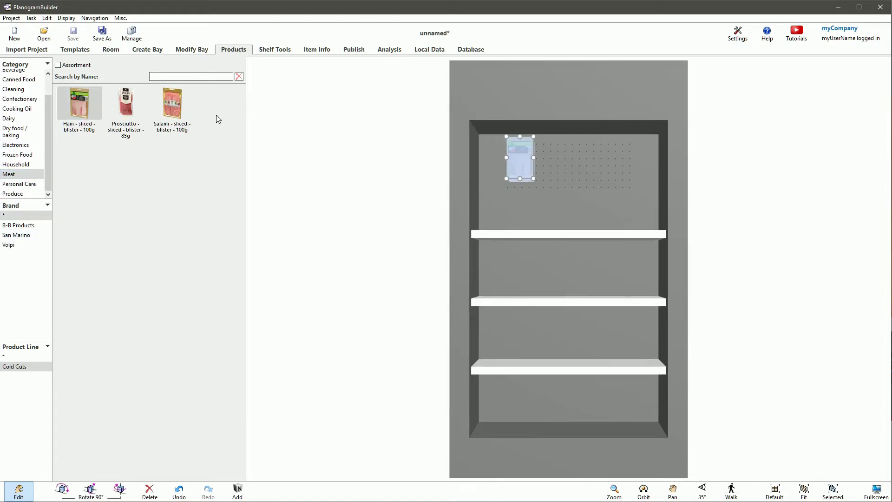
drag(125, 104, 552, 144)
drag(172, 103, 578, 145)
Step: Set the pegboard back panel's hook length to 35 cm and deselect the panel
scroll(545, 129, up, 5)
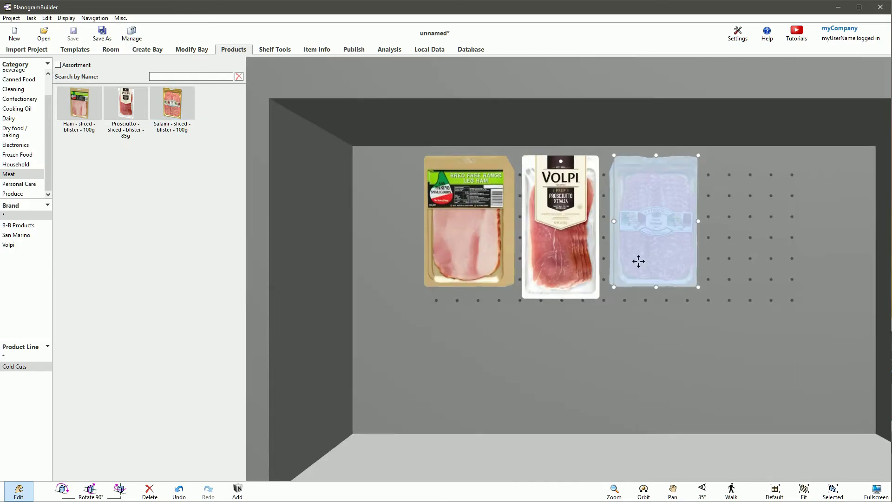
drag(637, 259, 577, 216)
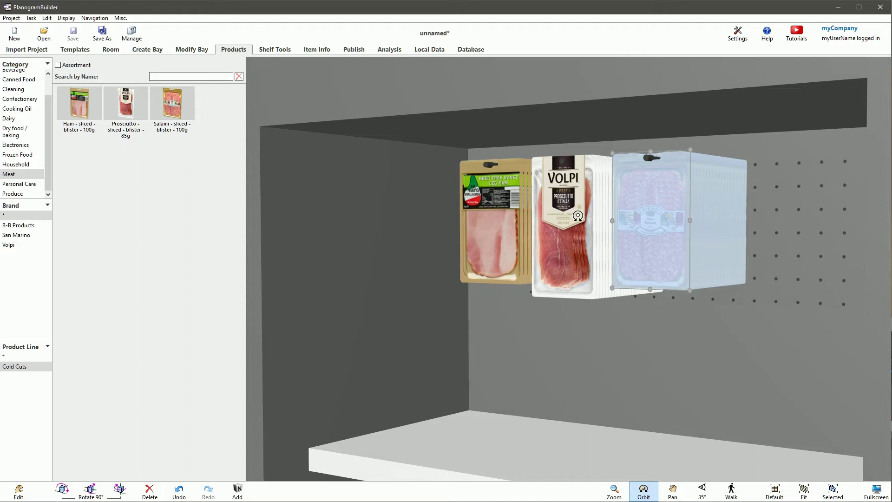
click(577, 215)
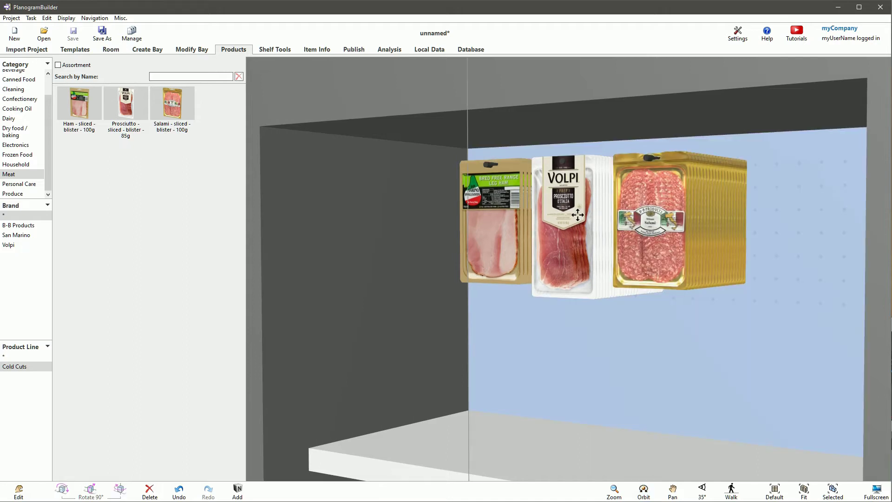
click(192, 49)
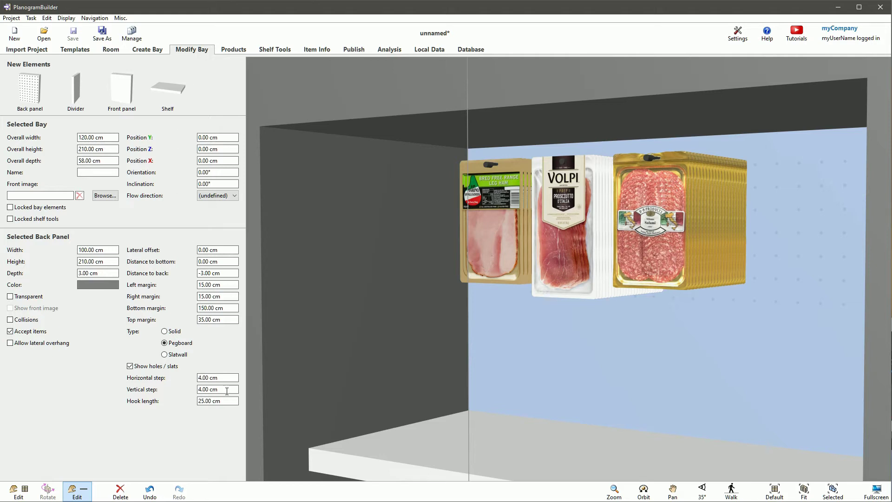
drag(220, 404, 197, 405)
text(35)
key(Return)
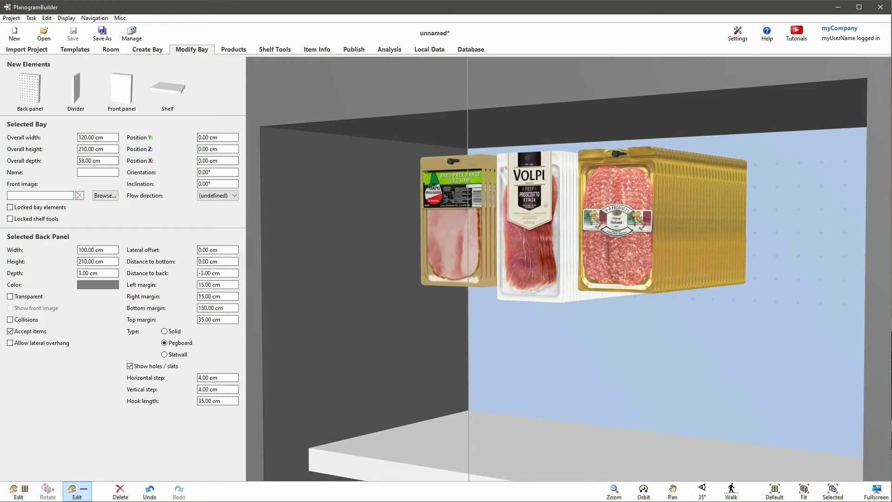
key(Escape)
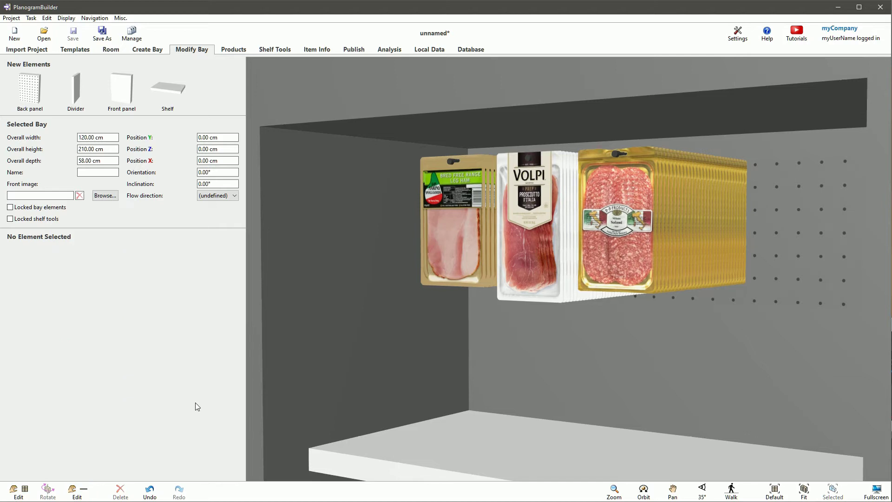
Step: Select all products hanging on the pegboard and delete them
right_click(344, 190)
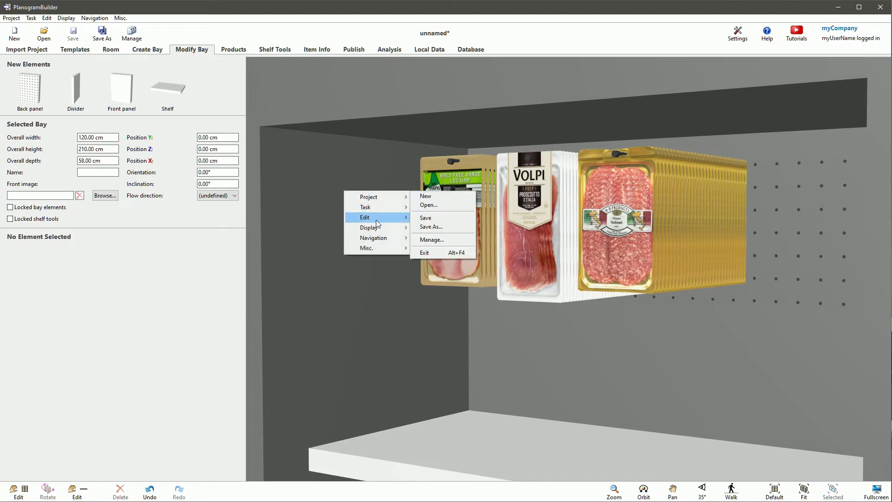
mouse_move(378, 223)
click(454, 318)
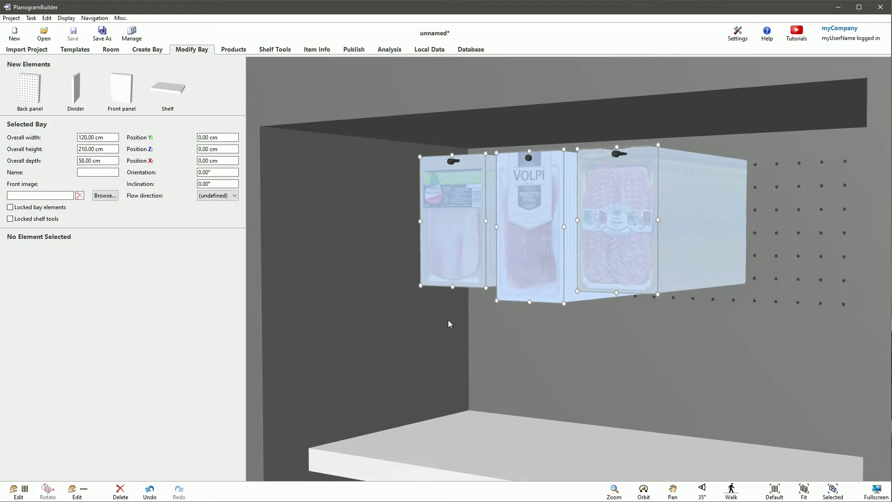
key(Delete)
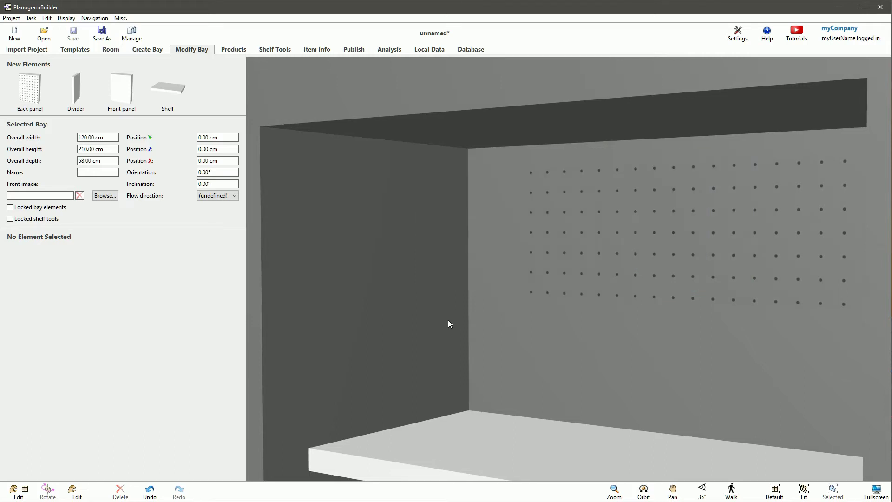
Step: Add a front panel to the bay and make it 5 cm wide, 160 cm high and 3 cm deep
click(776, 496)
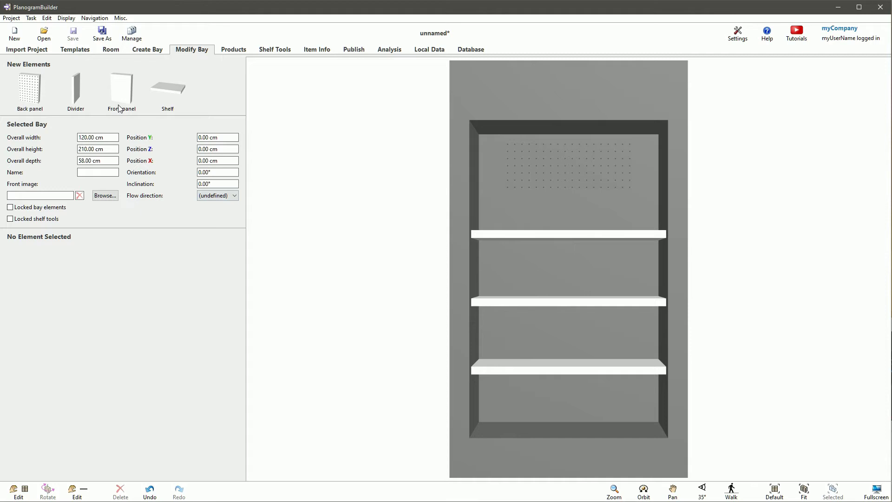
drag(118, 109, 560, 354)
triple_click(93, 250)
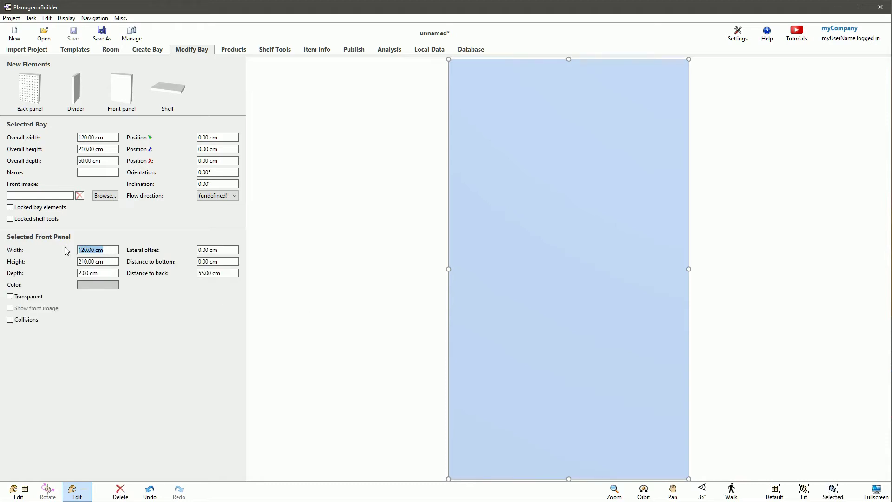
text(5)
key(Return)
triple_click(99, 262)
text(160)
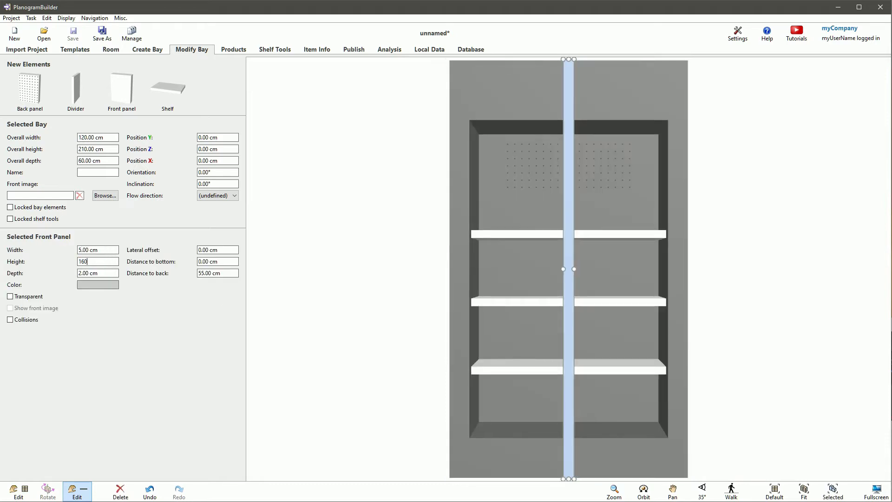
key(Return)
key(Tab)
text(3)
key(Return)
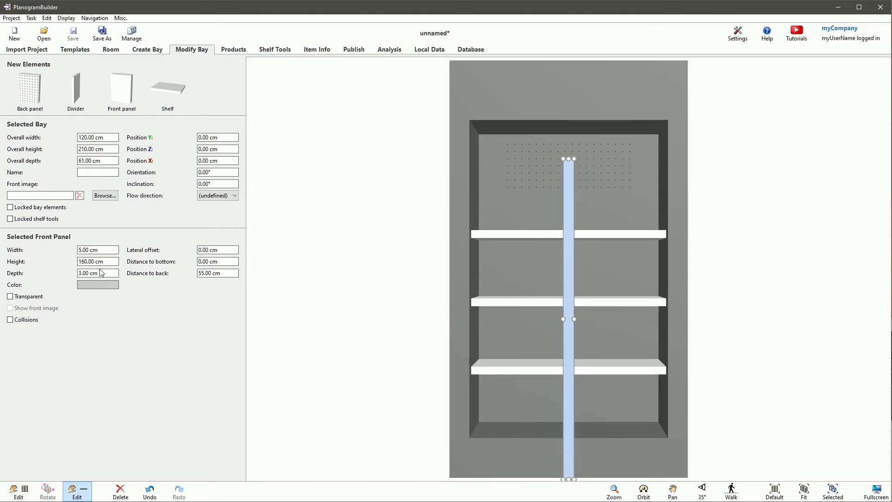
Step: Set the front panel's lateral offset to -2.6 cm, distance to bottom to 20 cm and distance to back to 47 cm
key(Tab)
text(-2.6)
key(Return)
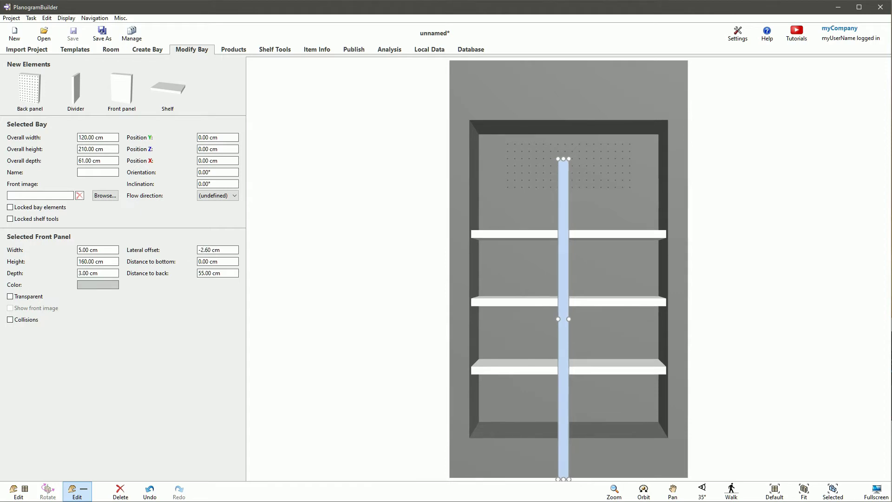
key(Tab)
text(20)
key(Return)
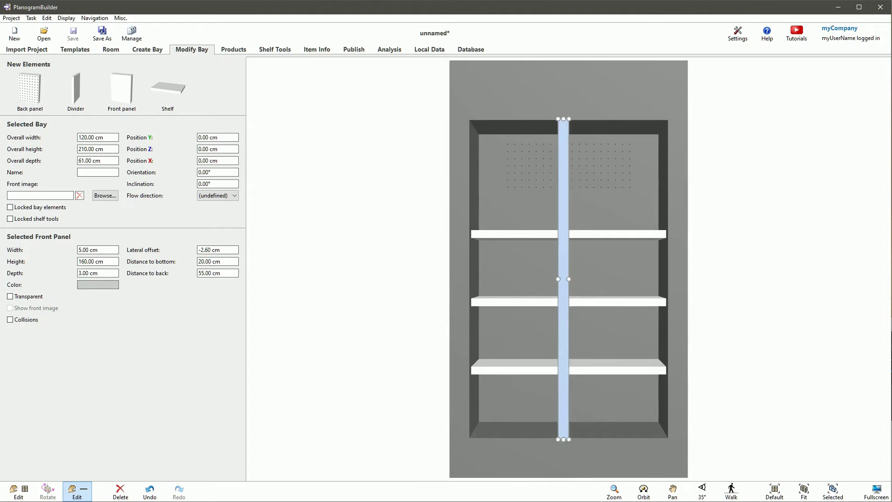
key(Tab)
text(47)
key(Return)
Step: Duplicate the narrow front panel and set the copy's lateral offset to 2.6 cm
drag(560, 268, 576, 265)
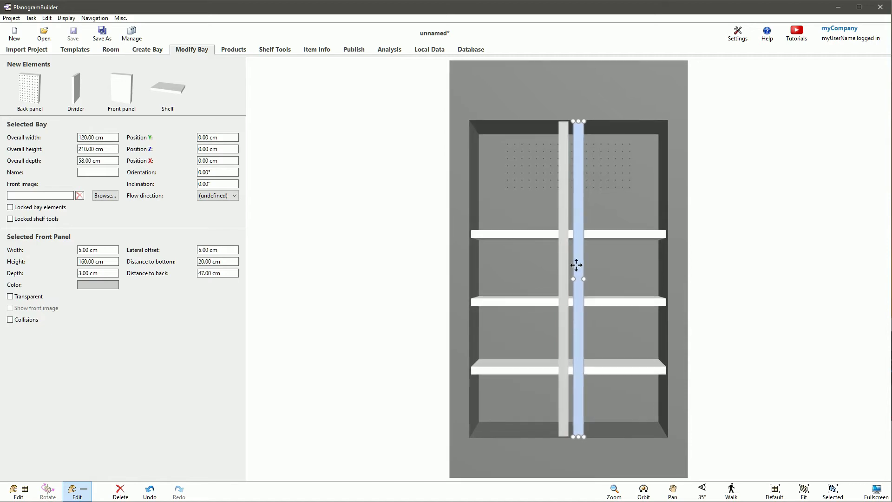
click(212, 250)
text(2.6)
key(Return)
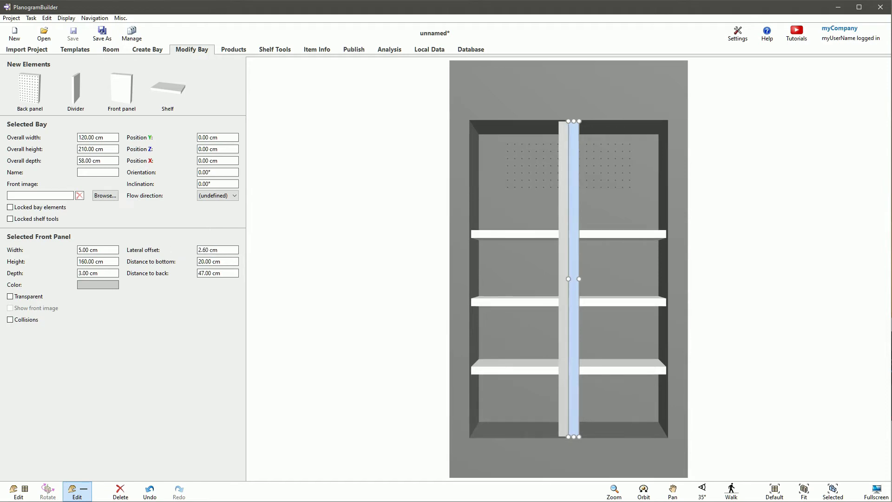
Step: Duplicate the left front panel to a lateral offset of about -11 cm and size the copy 2 cm wide, 20 cm high and 4 cm deep
drag(564, 268, 546, 265)
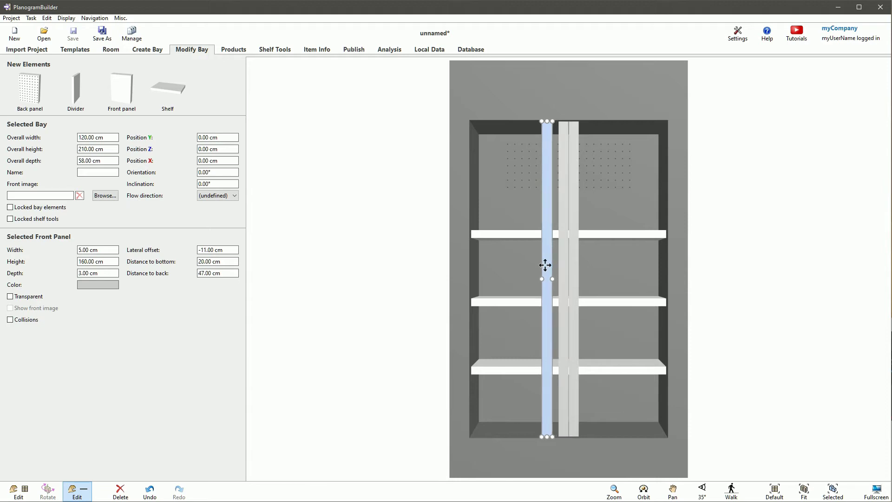
click(96, 249)
text(2)
key(Return)
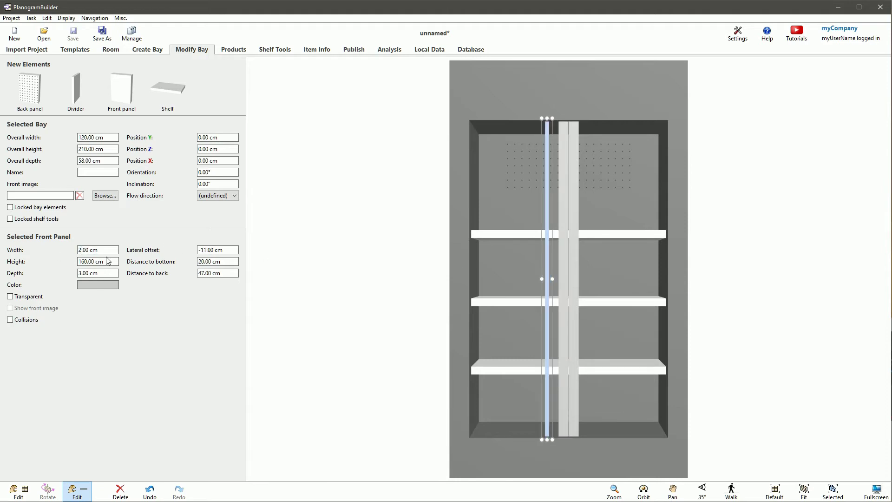
click(108, 261)
text(20)
key(Return)
click(98, 272)
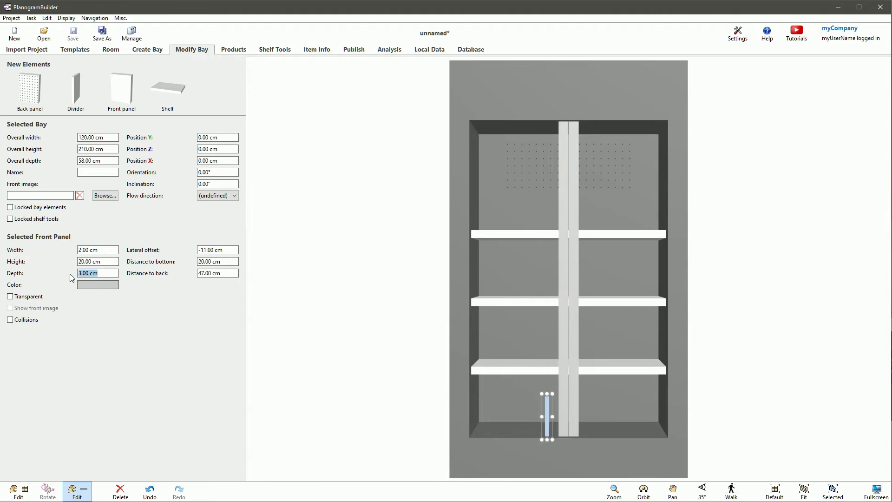
text(4)
key(Return)
Step: Set the small handle panel's lateral offset to -2.6 cm, distance to bottom to 90 cm and distance to back to 50 cm
click(232, 250)
text(-2.6)
key(Return)
click(204, 261)
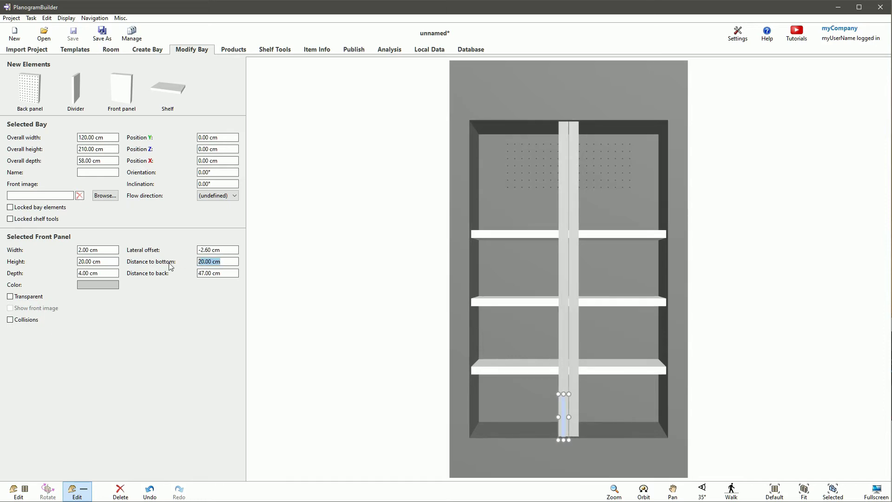
text(90)
key(Return)
click(205, 274)
text(50)
key(Return)
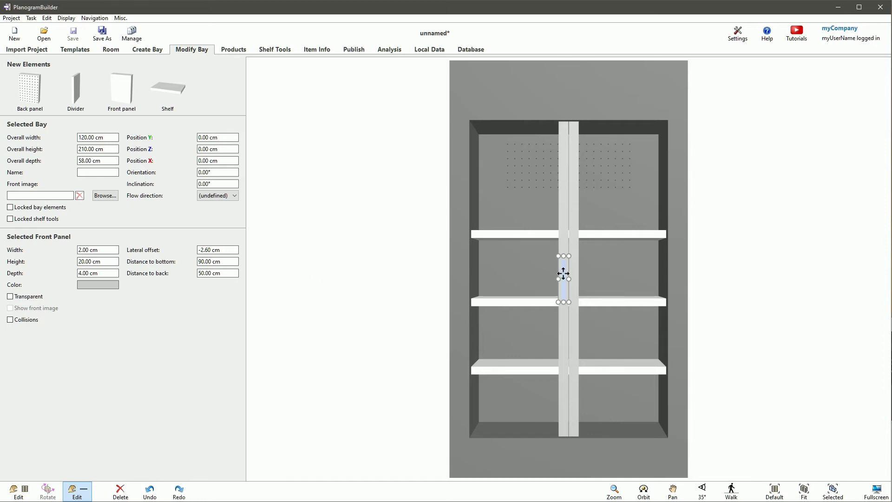
Step: Duplicate the handle panel and set the copy's lateral offset to 2.6 cm
drag(564, 268, 583, 269)
click(205, 250)
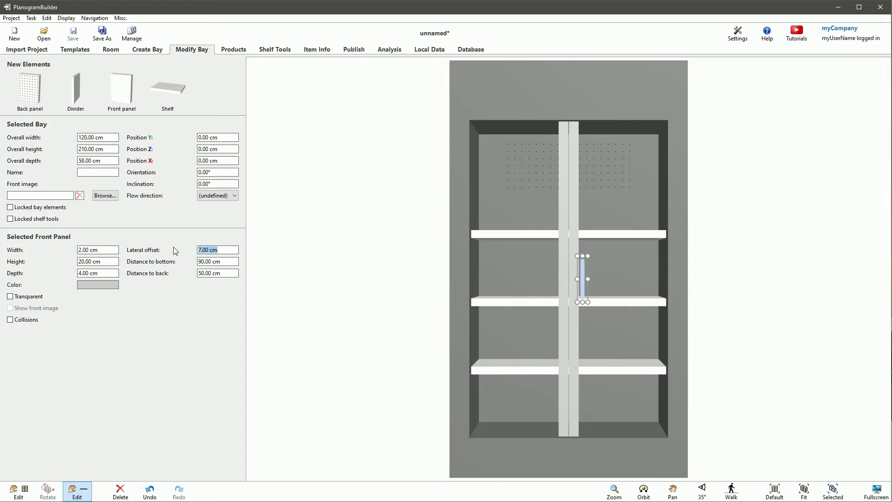
text(2.6)
key(Return)
Step: Duplicate the left tall door frame panel to a lateral offset of about -26 cm
click(643, 492)
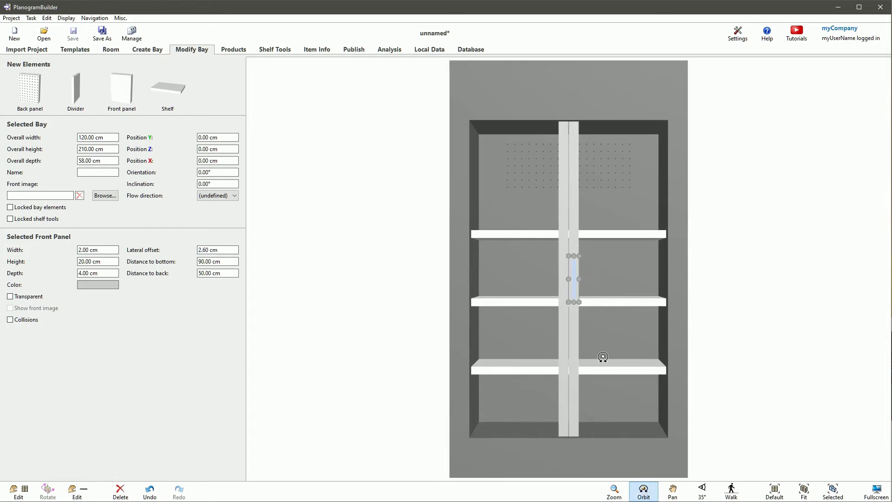
drag(590, 285, 590, 283)
key(ctrl+z)
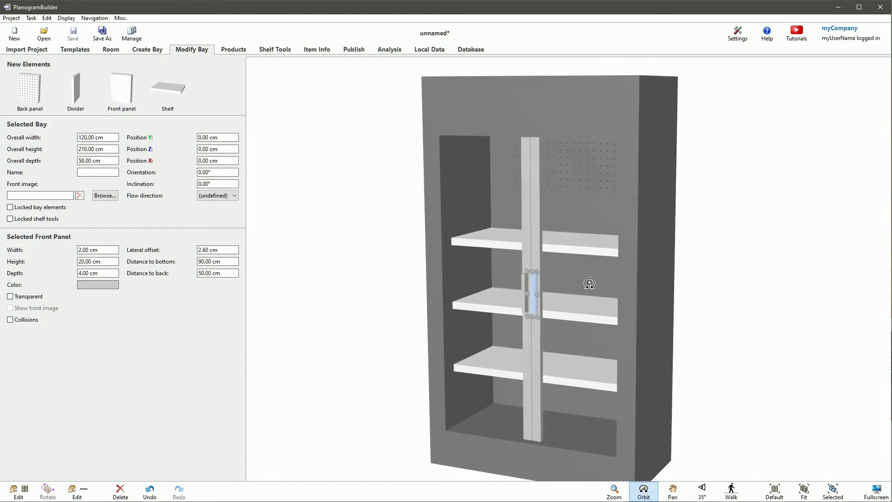
key(Escape)
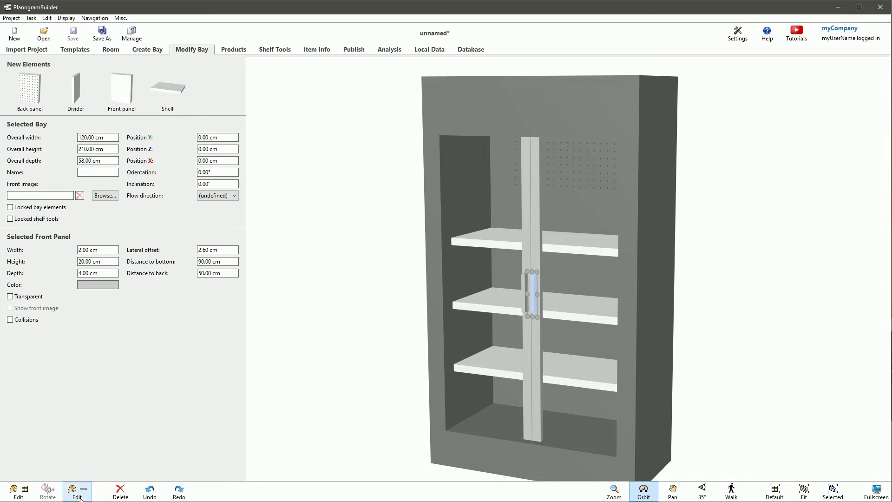
click(527, 335)
drag(527, 336, 488, 332)
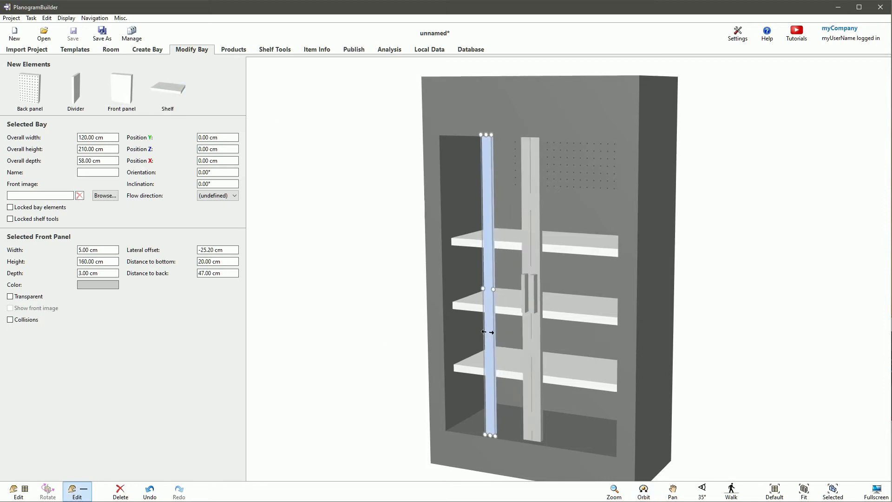
click(775, 490)
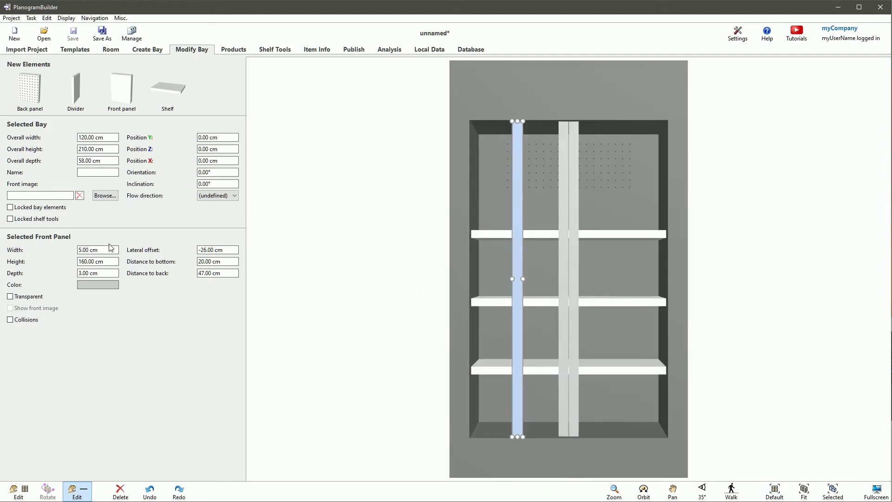
Step: Make the copied tall panel 45 cm wide and 1 cm deep, set its lateral offset to -27.5 cm and make it transparent
click(88, 250)
text(45)
key(Return)
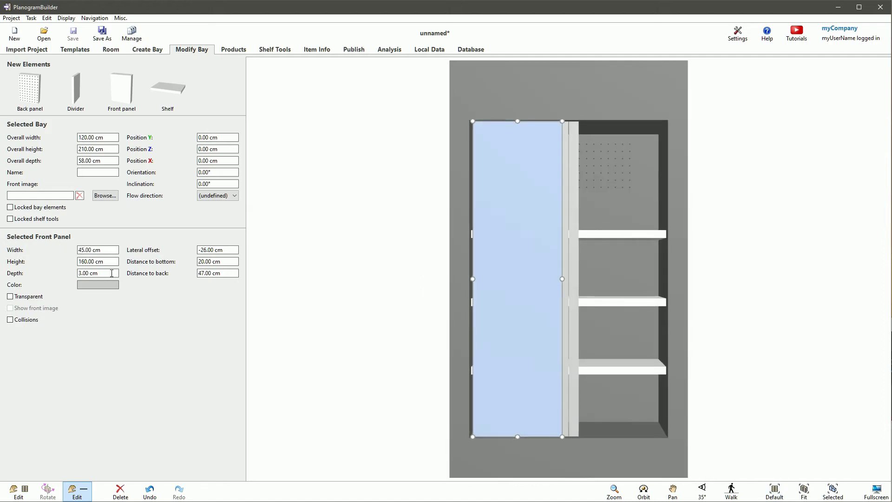
click(111, 274)
text(1)
key(Return)
click(218, 250)
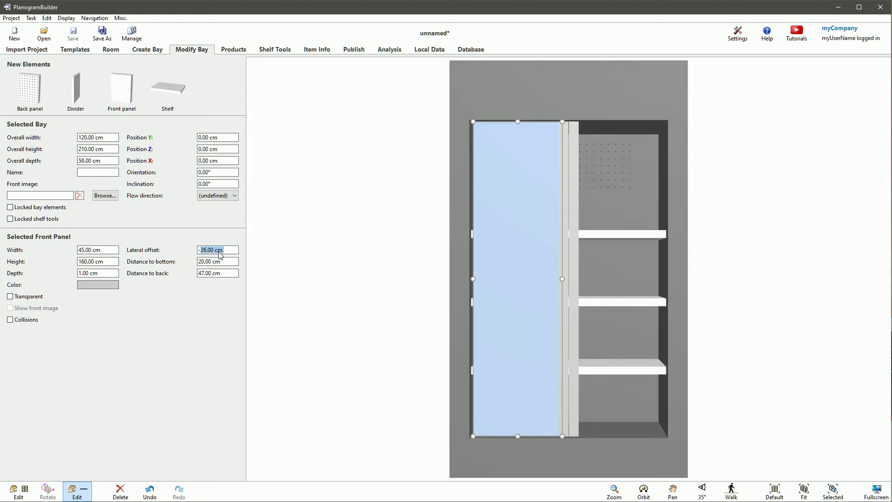
text(27.5)
key(Return)
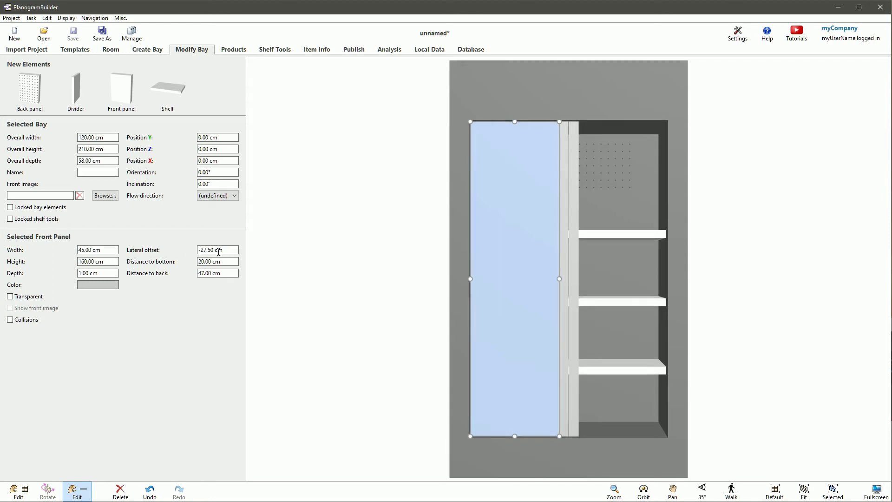
click(10, 296)
Step: Duplicate the transparent door panel onto the other half of the bay and set the copy's lateral offset to 27.5 cm
drag(496, 285, 603, 285)
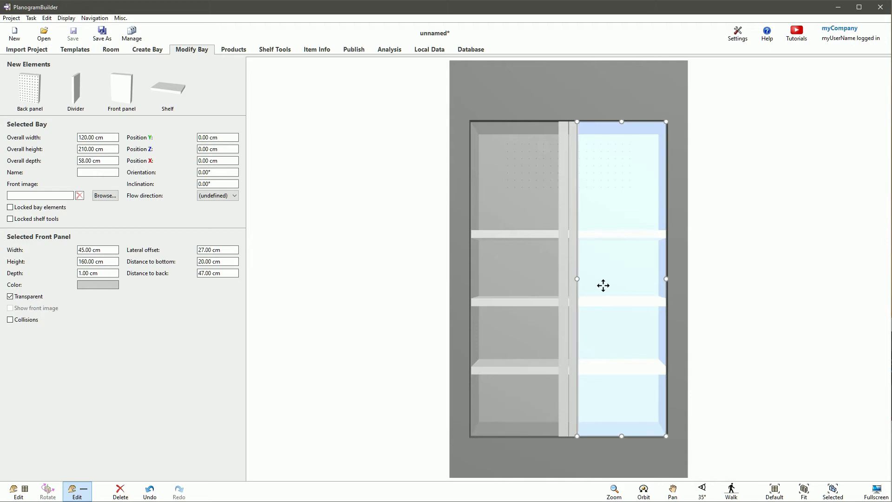
click(208, 250)
key(BackSpace)
text(5)
key(Return)
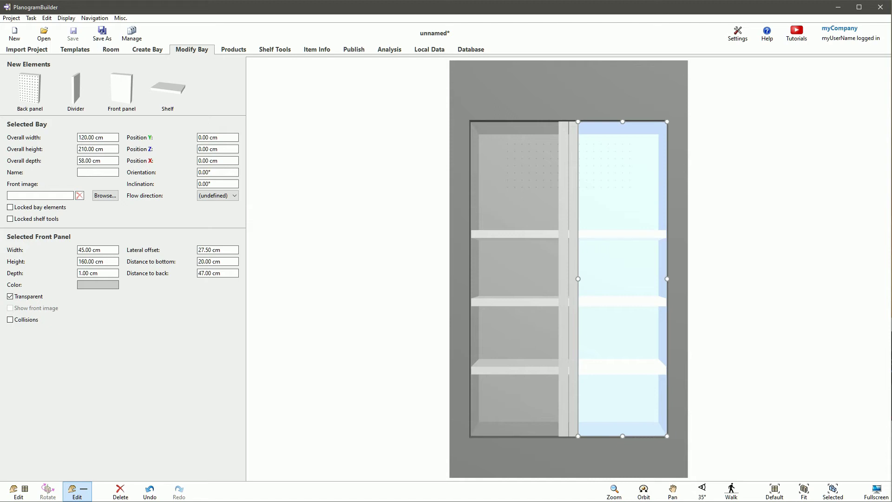
Step: Assign the image drinks-cooler.png as the bay's front image
click(106, 197)
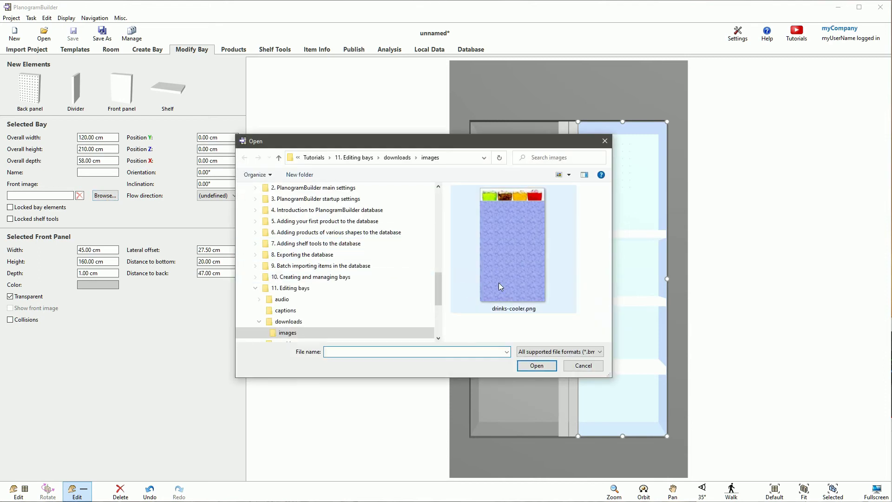
click(499, 282)
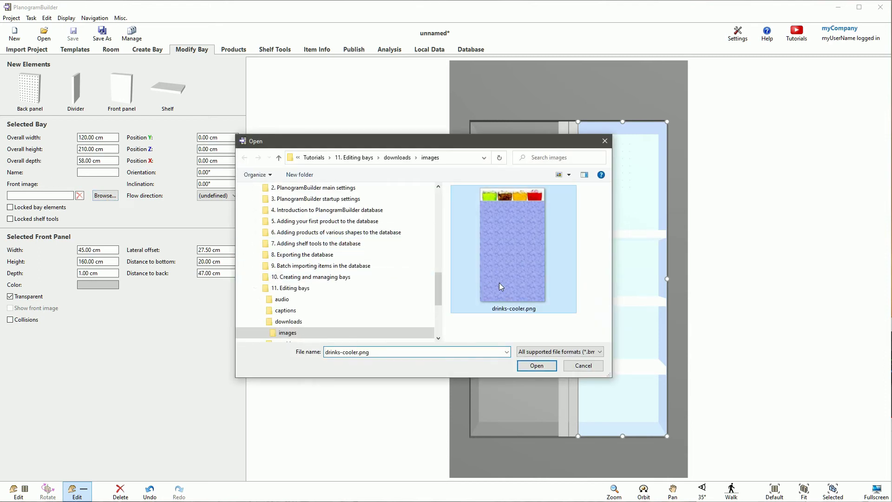
click(537, 366)
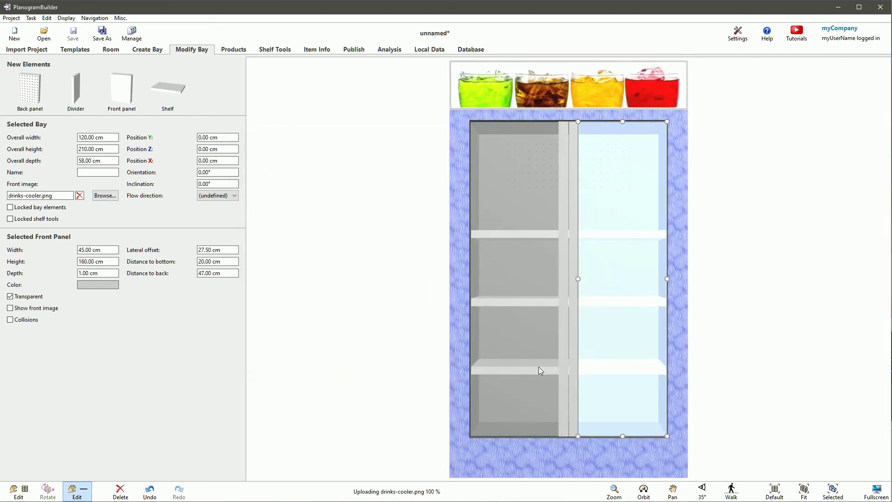
Step: Show the front image on both narrow tall panels in the middle of the bay
click(564, 384)
ctrl+click(573, 384)
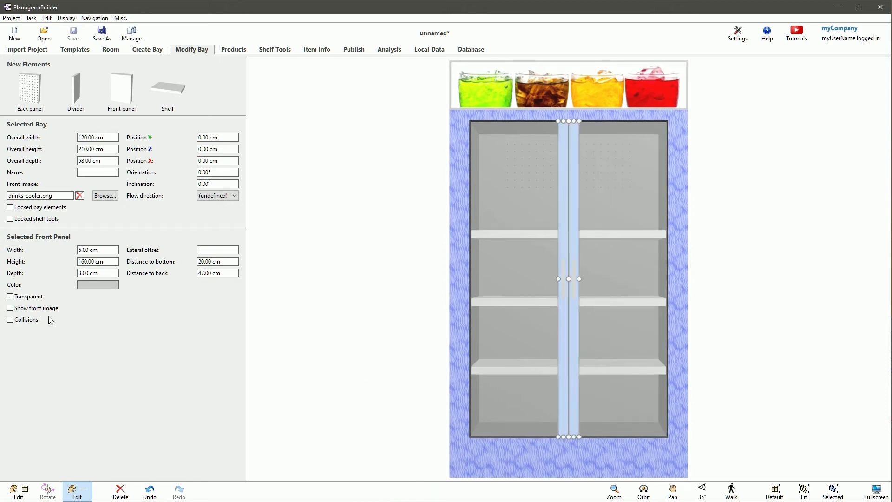
click(11, 308)
Step: View the bay from an angle and hide the display of its front panels
click(644, 492)
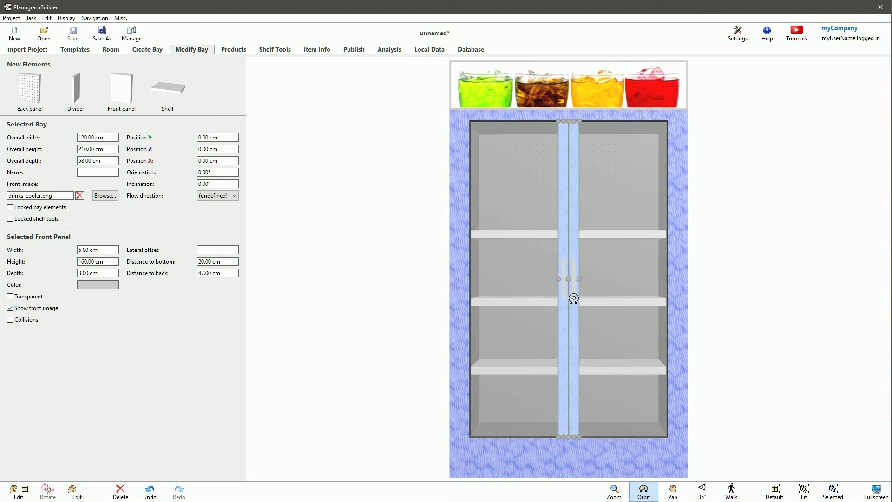
drag(562, 262, 569, 268)
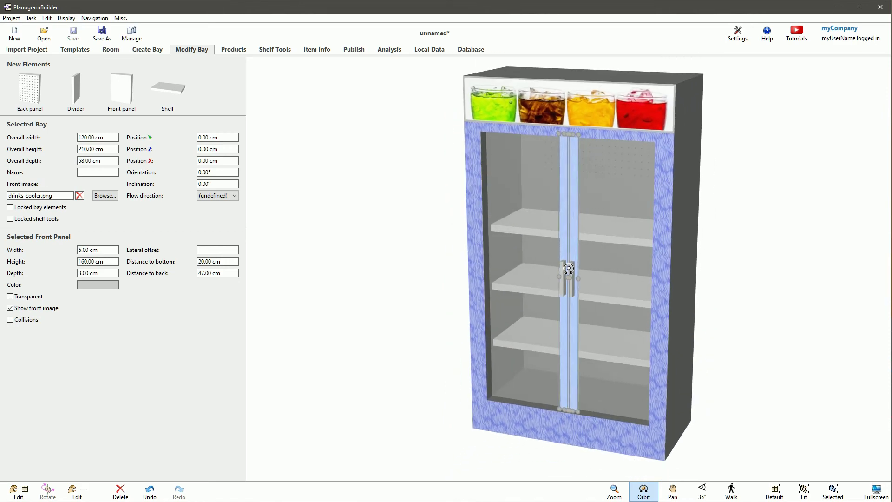
right_click(376, 151)
mouse_move(411, 179)
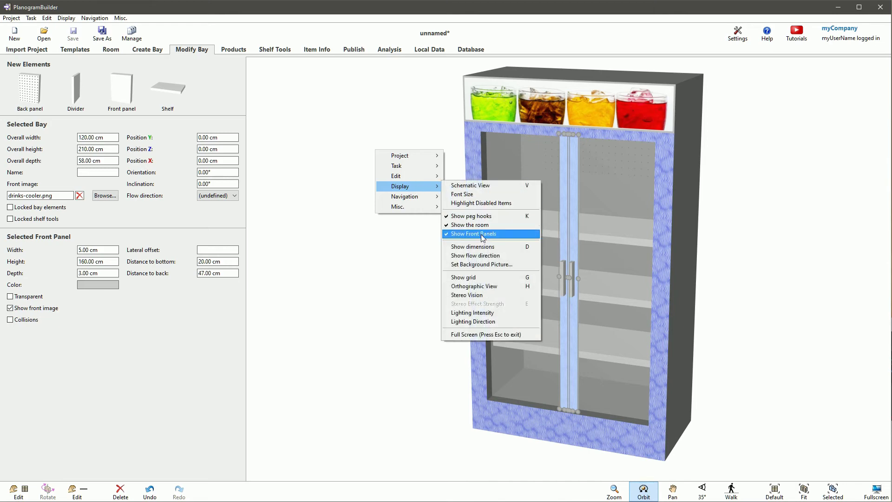
click(483, 238)
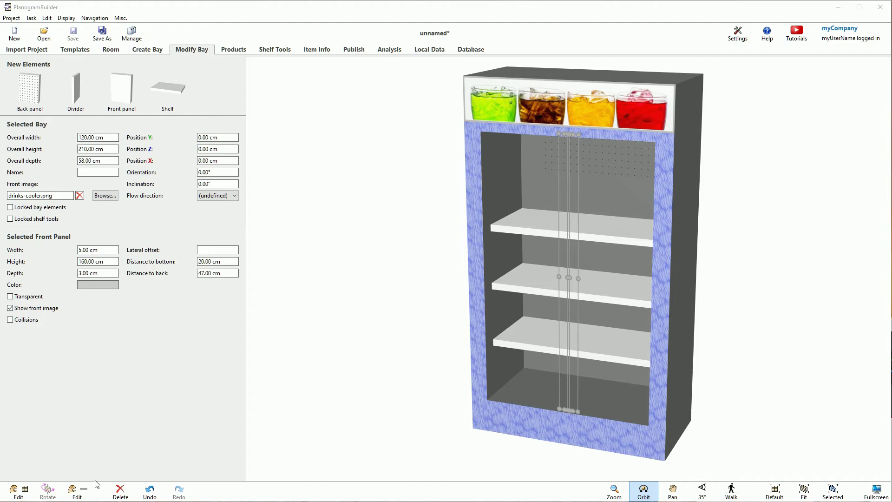
Step: Select all elements of the bay and switch to editing the whole bay
key(ctrl+a)
click(23, 491)
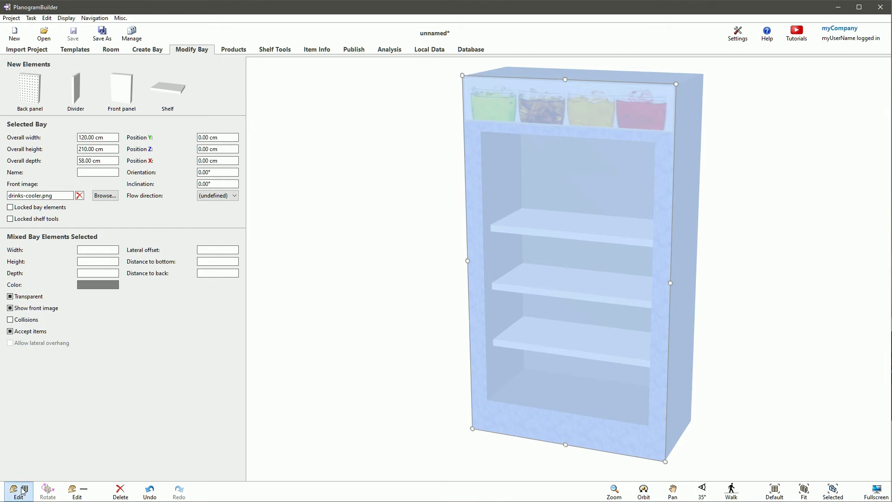
Step: Try an overall width of 150 cm and an overall depth of 45 cm for the bay, and undo both changes
drag(106, 138, 75, 161)
text(150)
key(Return)
text(45)
key(Return)
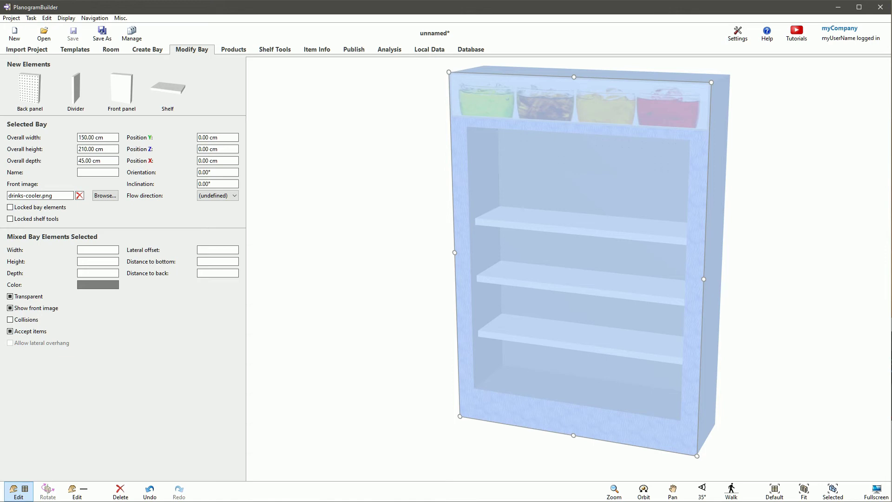
click(150, 492)
click(150, 492)
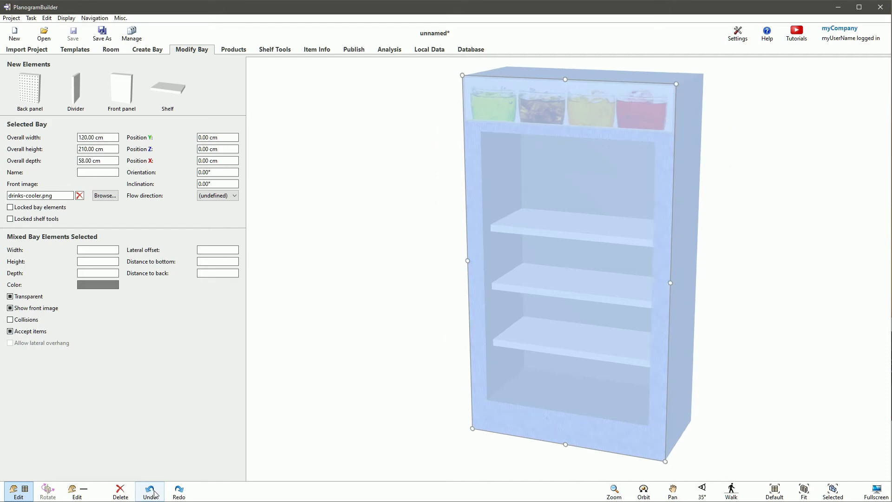
Step: Fill in the bay's name and save the project as "empty drink cooler 120×210×4"
click(94, 172)
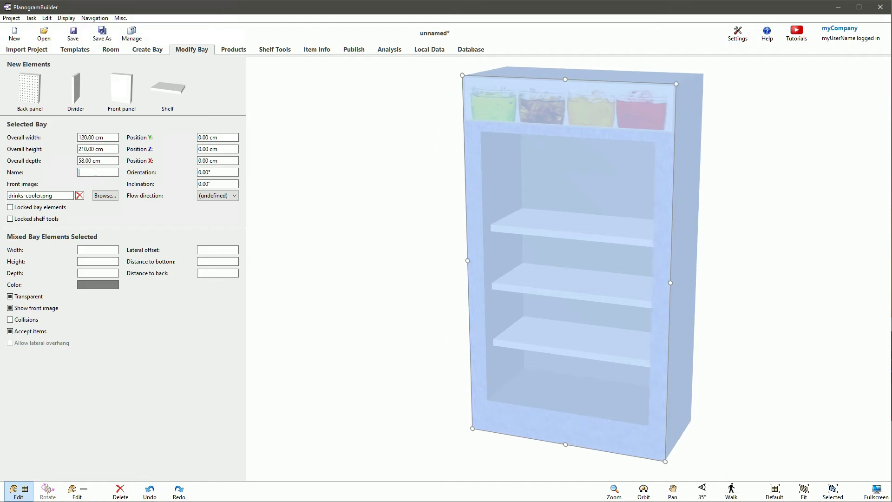
key(ctrl+v)
triple_click(95, 173)
key(ctrl+shift+s)
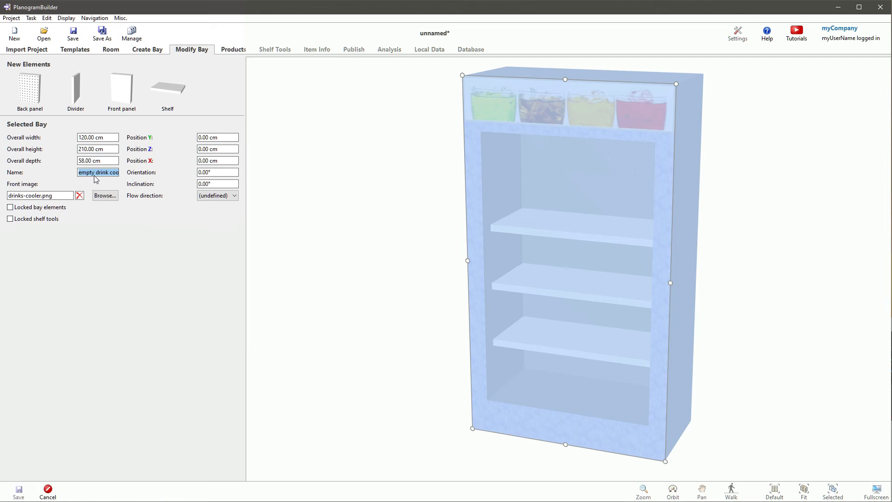
text(empty drink cooler 120×210×4)
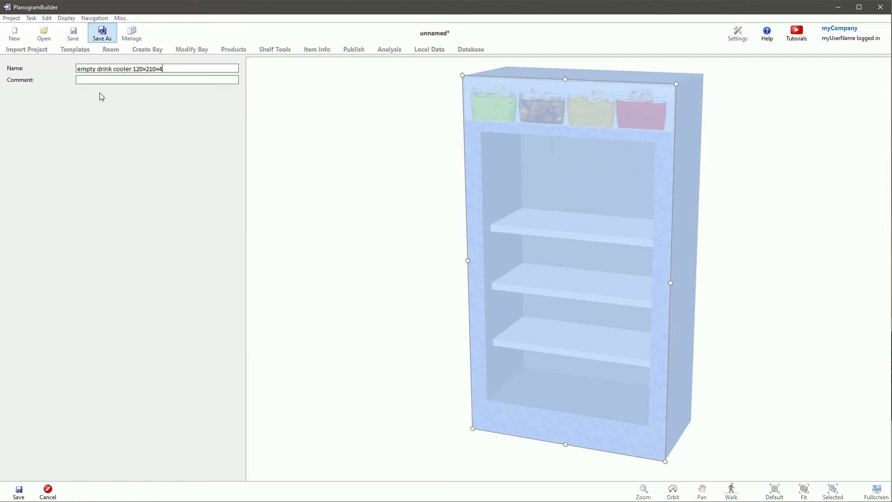
click(21, 494)
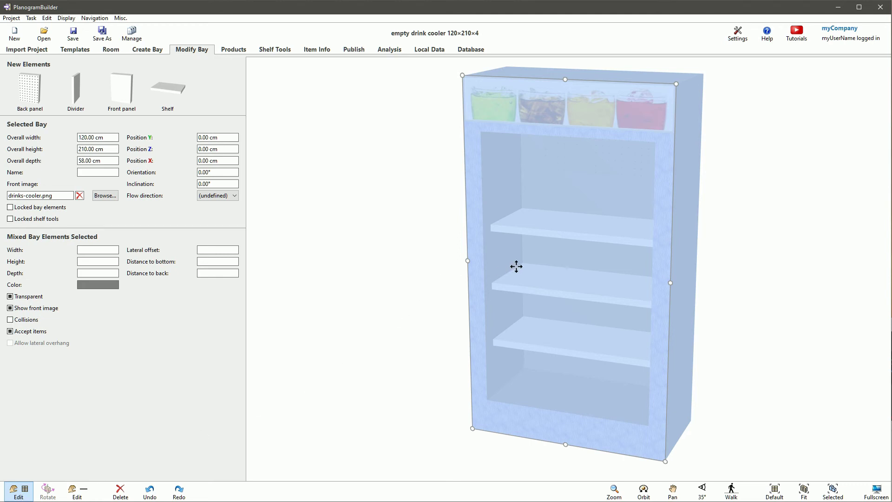
Step: Duplicate the grey bay directly beside the original and color the copy's elements orange
drag(516, 267, 733, 293)
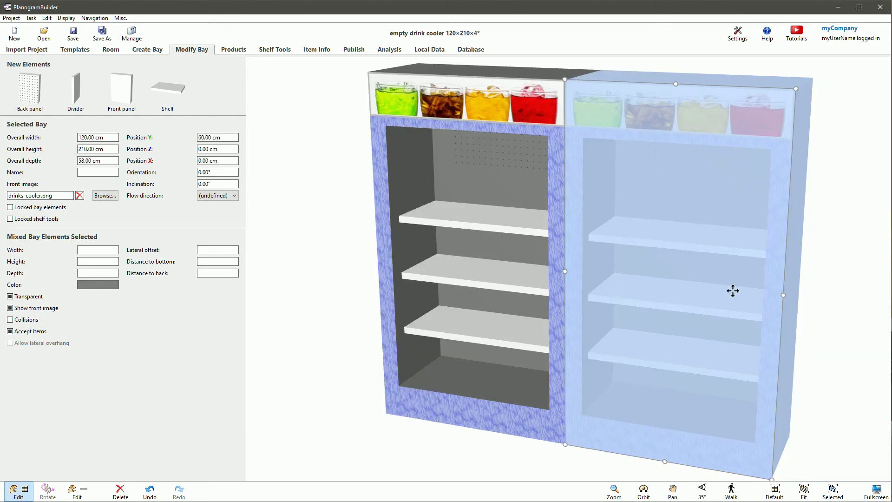
click(98, 285)
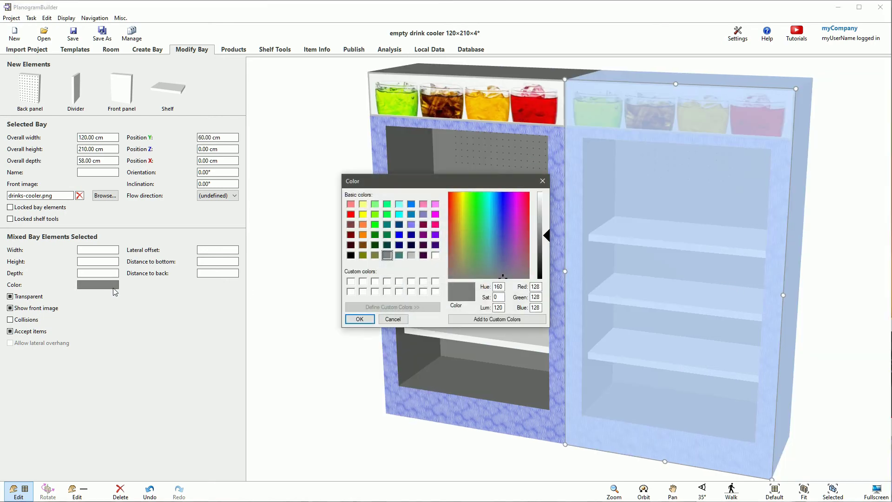
click(362, 234)
click(359, 318)
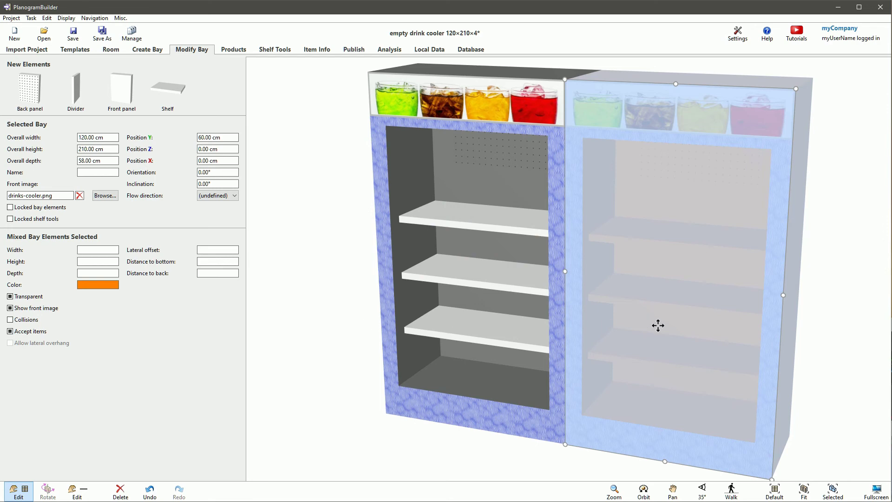
Step: Duplicate the orange bay directly beside it and color the new copy's elements blue
drag(659, 325, 852, 344)
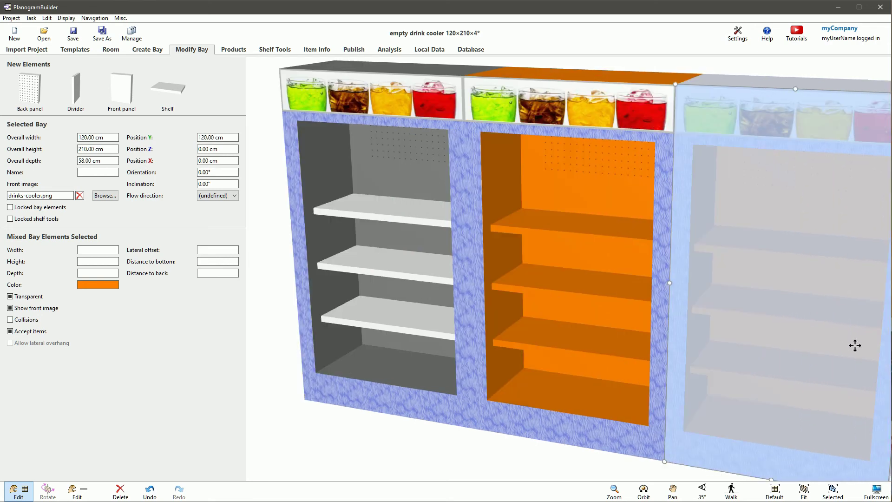
click(805, 488)
click(102, 285)
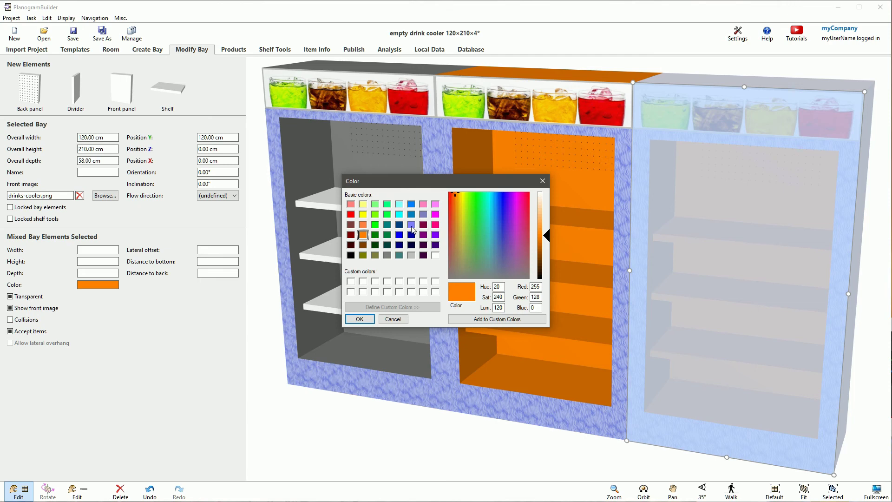
click(412, 208)
click(360, 319)
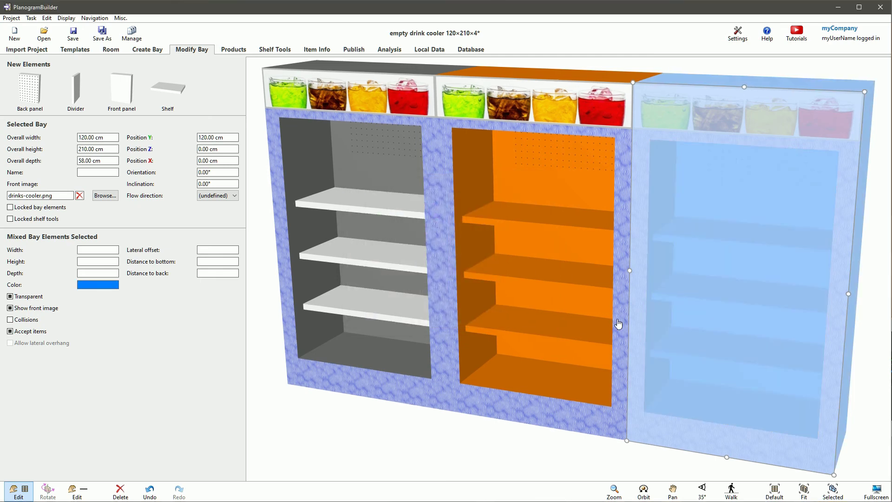
Step: Rearrange the adjoining bays so the blue bay is at the left end, the grey bay in the middle and the orange bay at the right end
click(580, 307)
drag(549, 309, 279, 276)
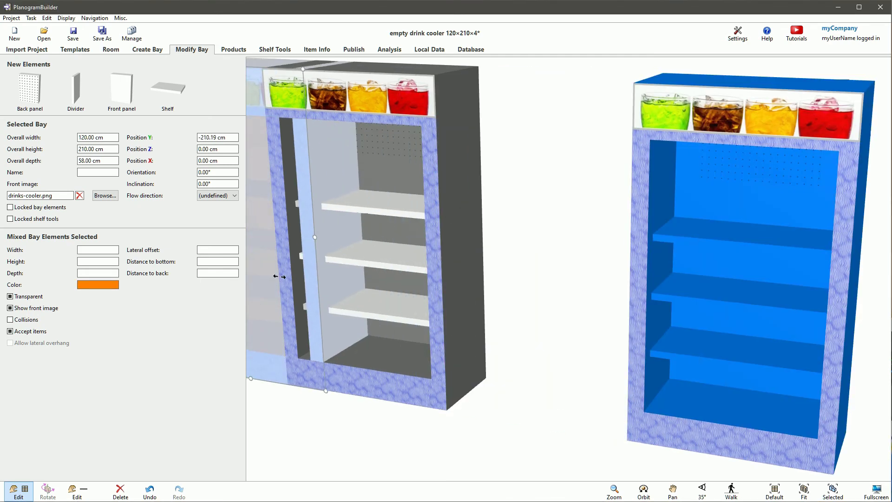
click(528, 439)
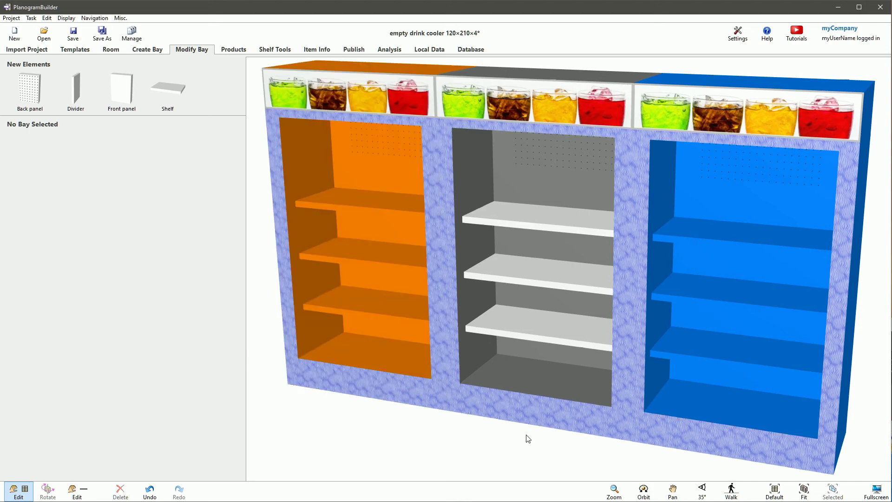
drag(738, 317, 436, 279)
click(366, 291)
drag(366, 279, 883, 283)
click(555, 458)
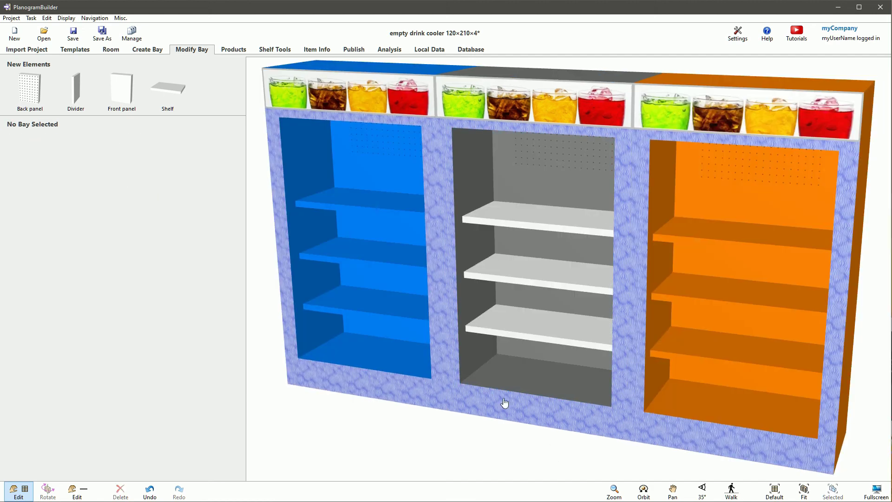
Step: Enable the Free Bays option so the bays can be positioned and rotated freely
right_click(351, 156)
mouse_move(376, 184)
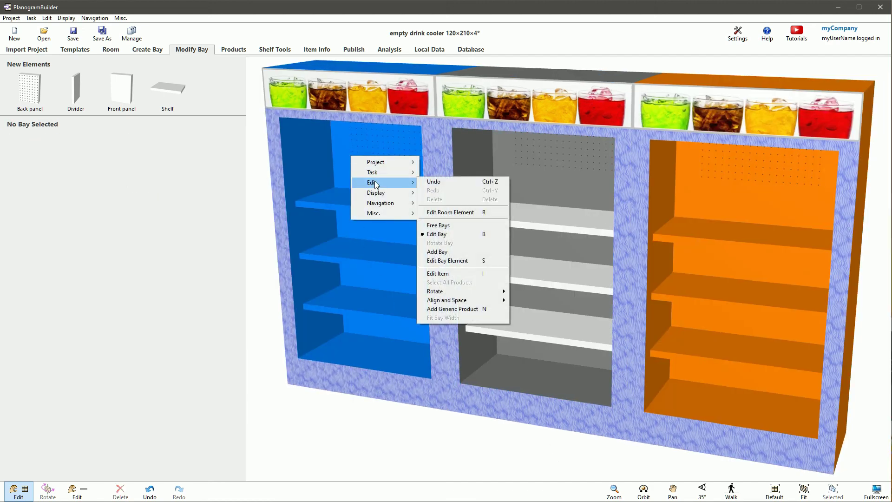
click(458, 226)
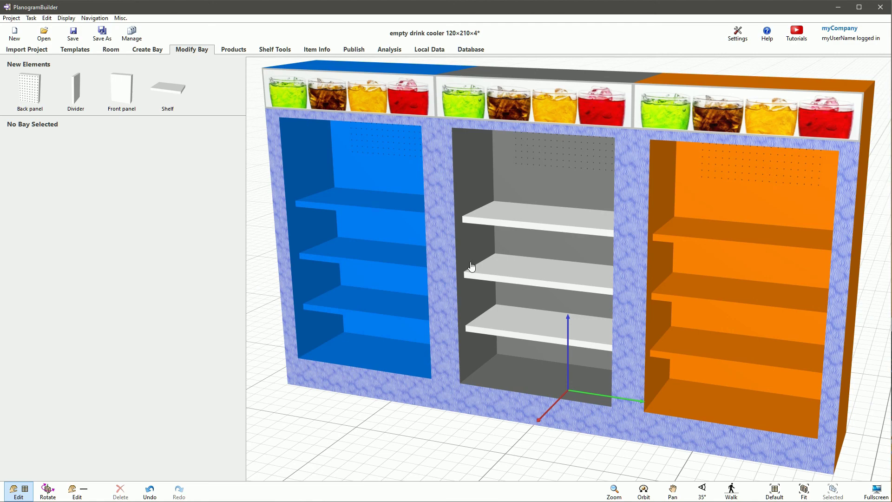
Step: Move the orange bay away from the grey bay and rotate it to a 90° orientation, at about Y 160 cm and X 2 cm
click(641, 489)
drag(620, 237, 620, 203)
scroll(620, 203, down, 5)
drag(647, 155, 594, 243)
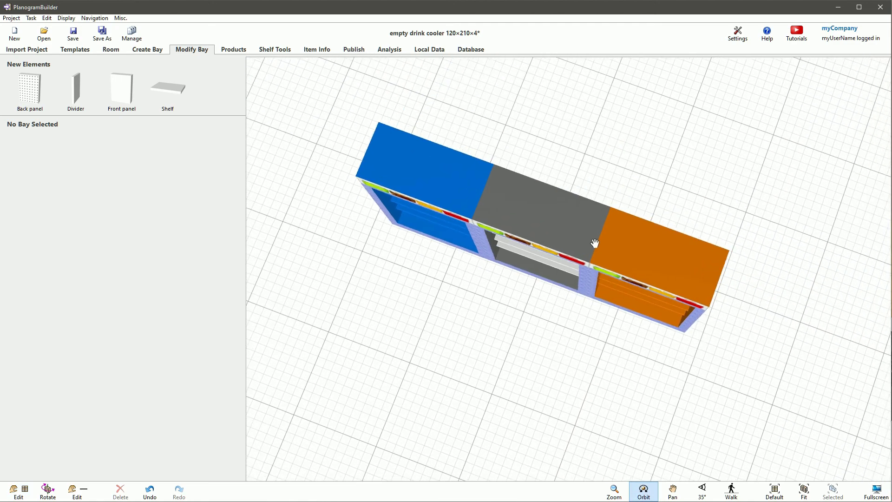
click(27, 488)
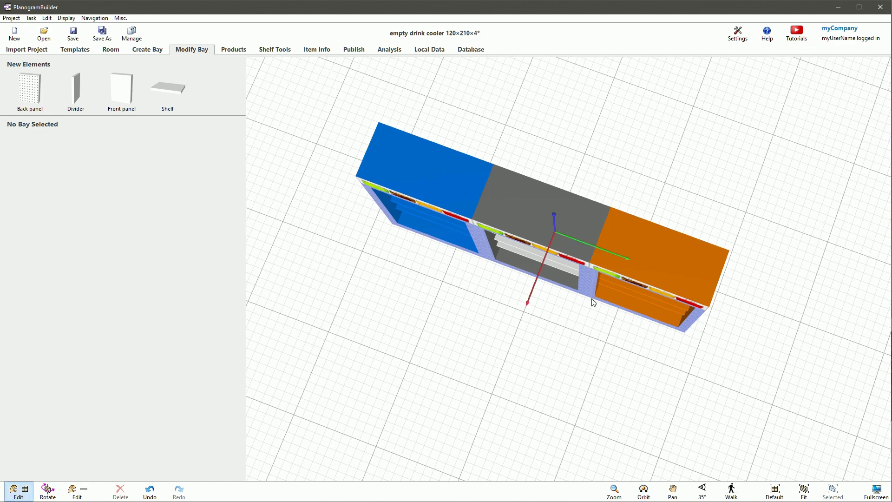
click(645, 265)
drag(645, 265, 679, 277)
click(48, 491)
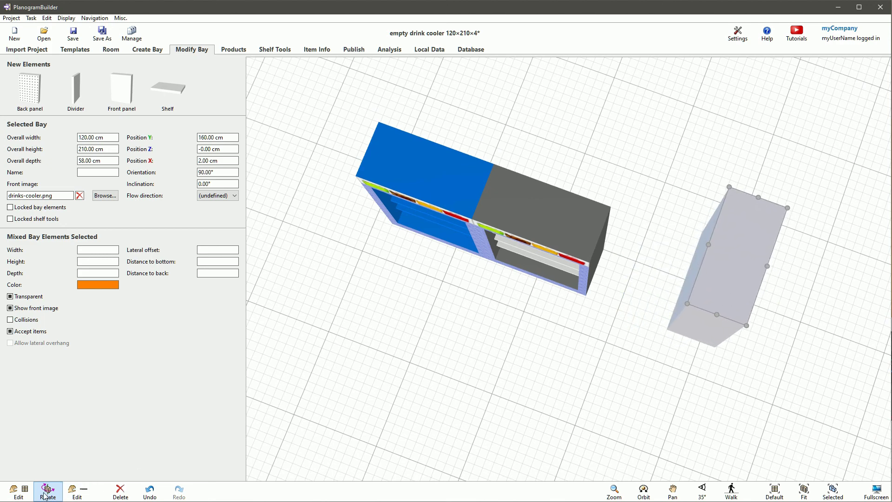
Step: Place the rotated orange bay against the grey bay by setting its Y position to 60 cm and X position to -2 cm
click(19, 491)
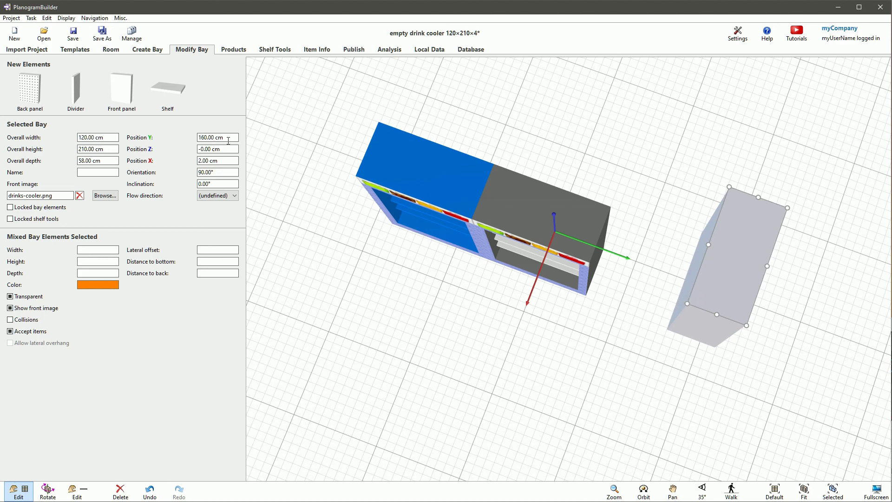
click(196, 137)
text(60)
key(Return)
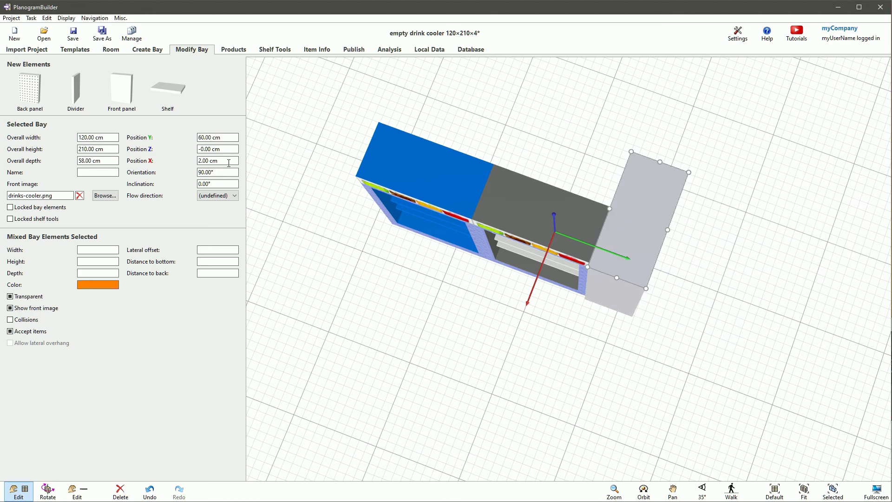
click(229, 163)
text(-2)
key(Return)
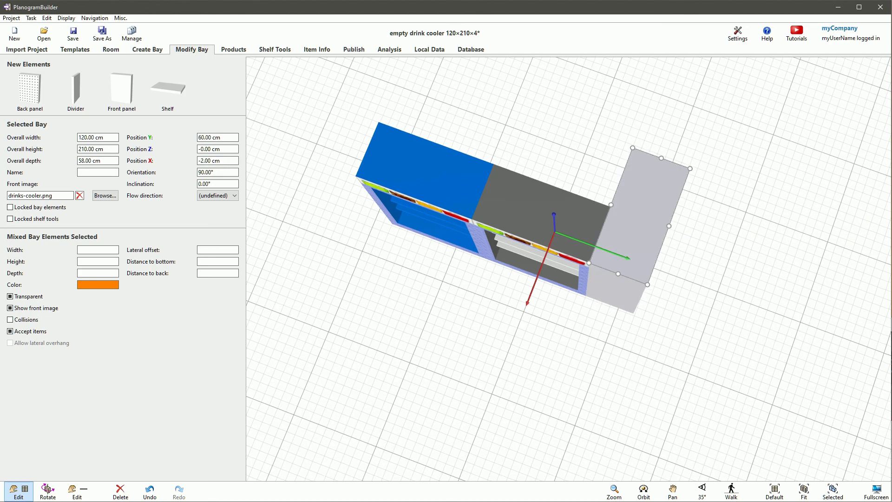
click(423, 279)
click(643, 492)
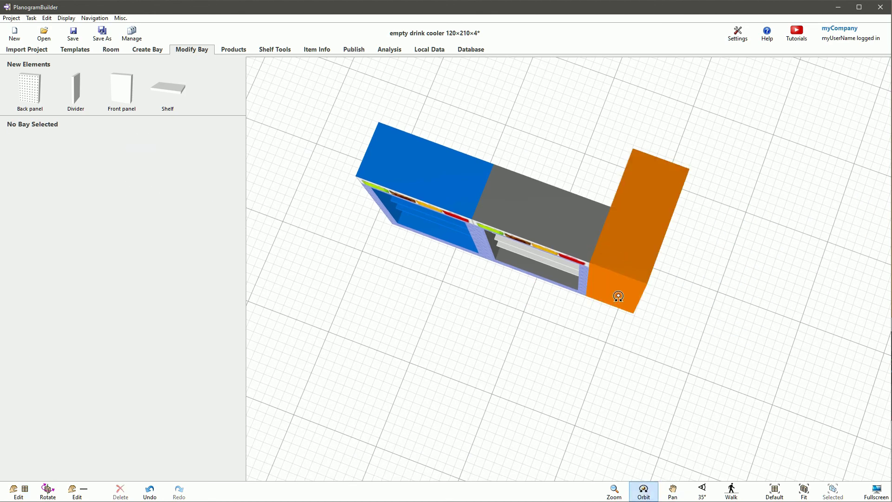